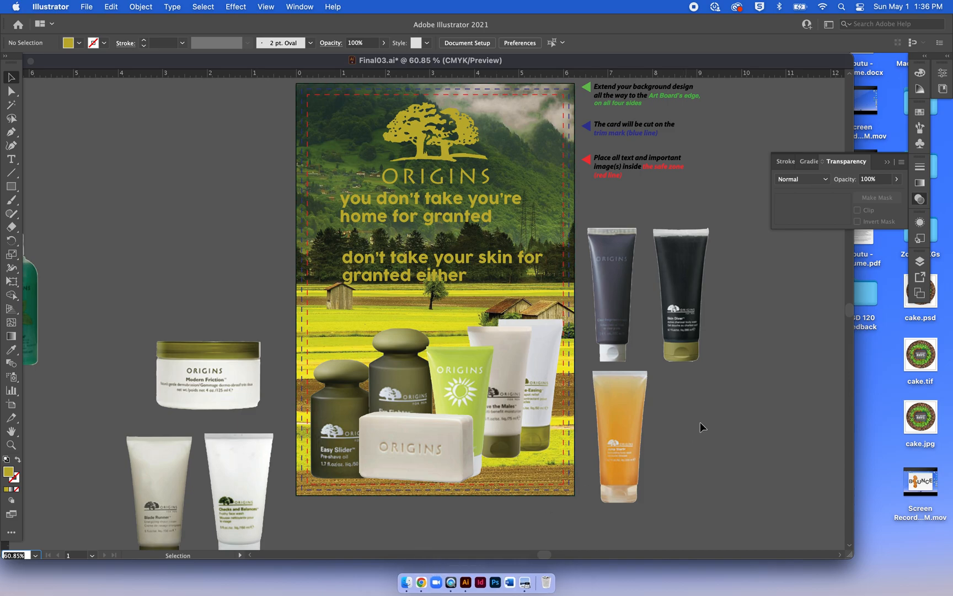
Move the gold Origins logo into the upper-left corner inside the safe zone and shrink it to about 1.8 × 1.37 in
scroll(704, 413, up, 3)
scroll(705, 413, right, 1)
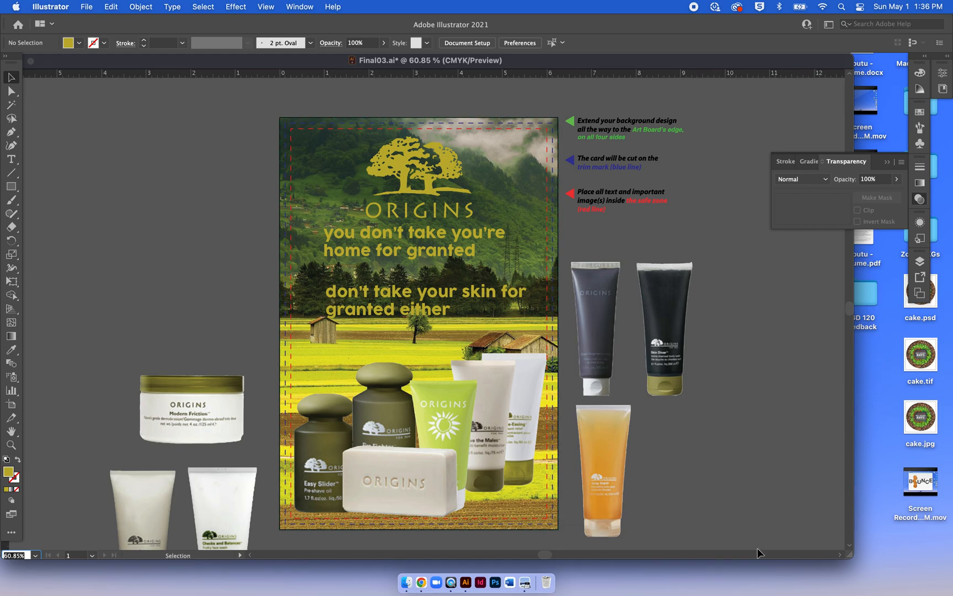
click(173, 189)
click(404, 173)
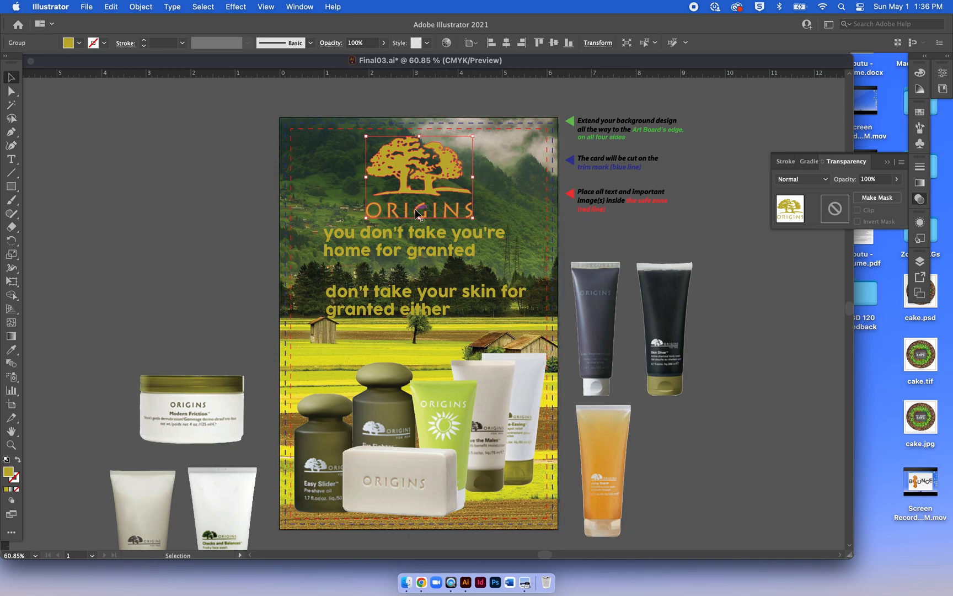
drag(425, 182, 360, 176)
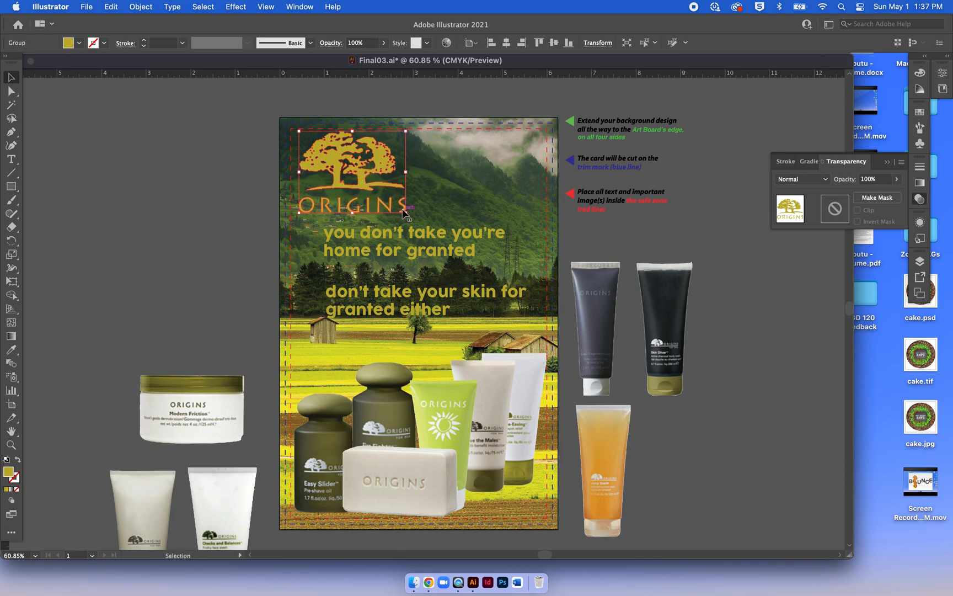
drag(407, 212, 380, 193)
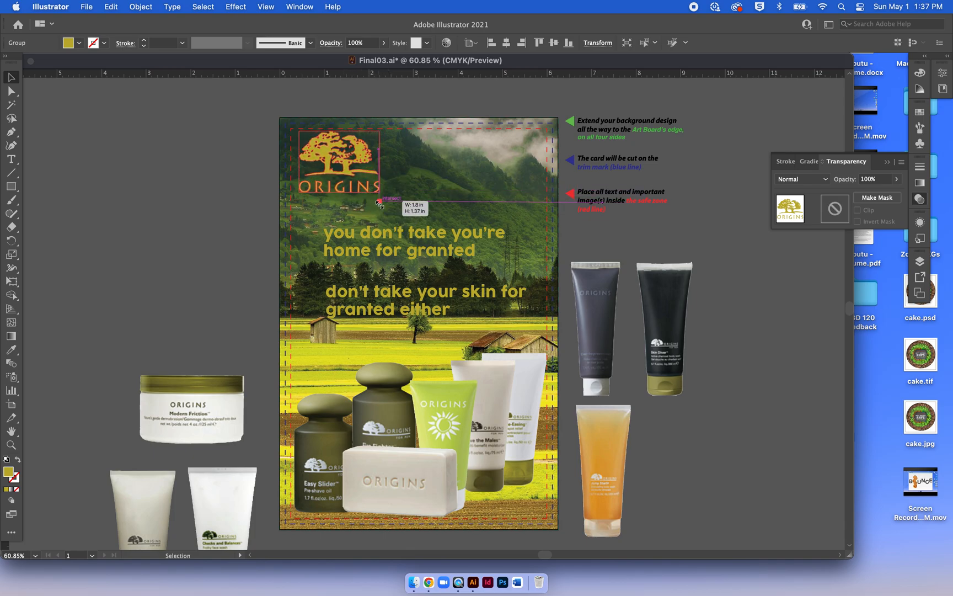
click(209, 182)
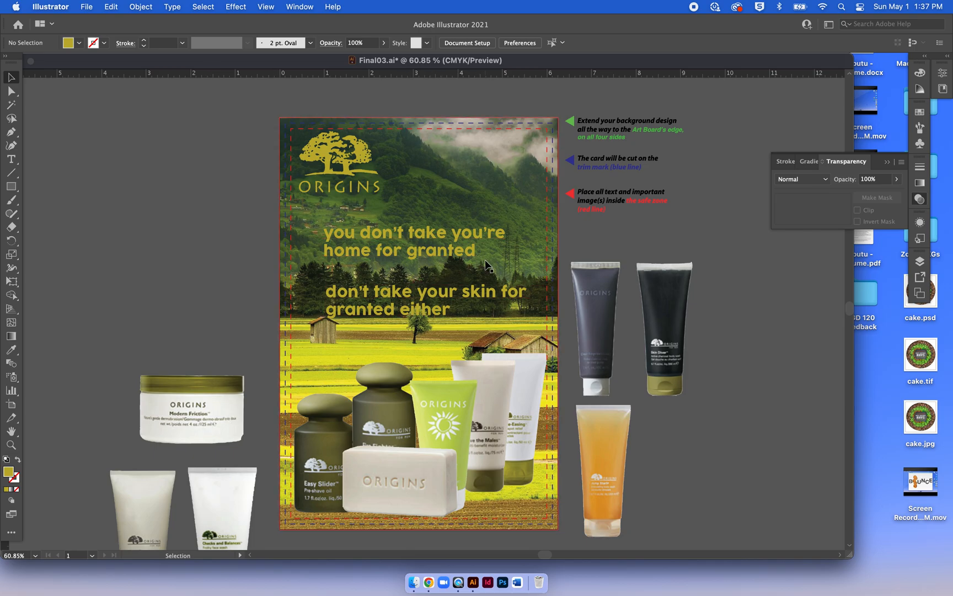
Shift the upper headline up and toward the right, and correct "you're" to "your" in it
drag(452, 252, 483, 232)
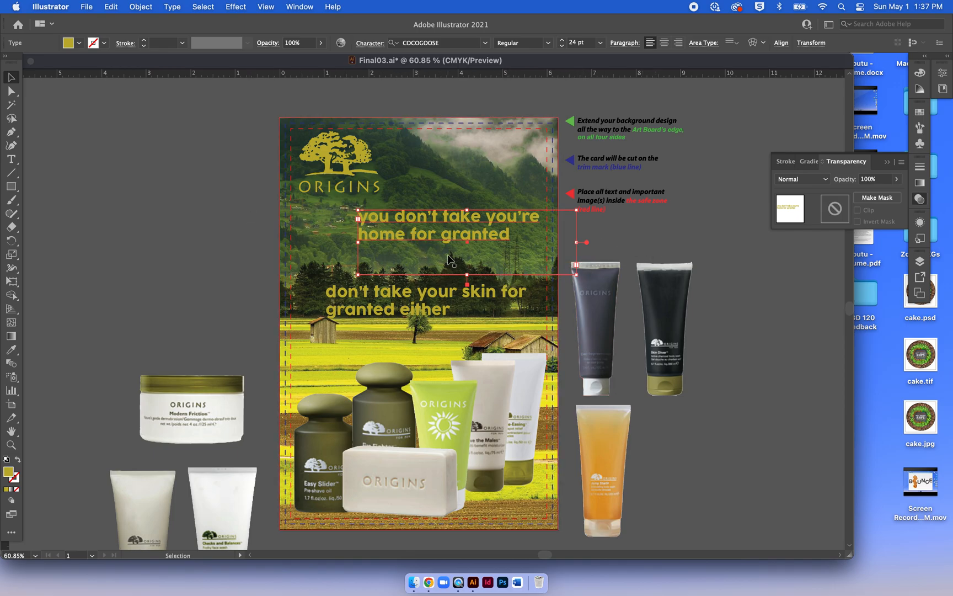
key(t)
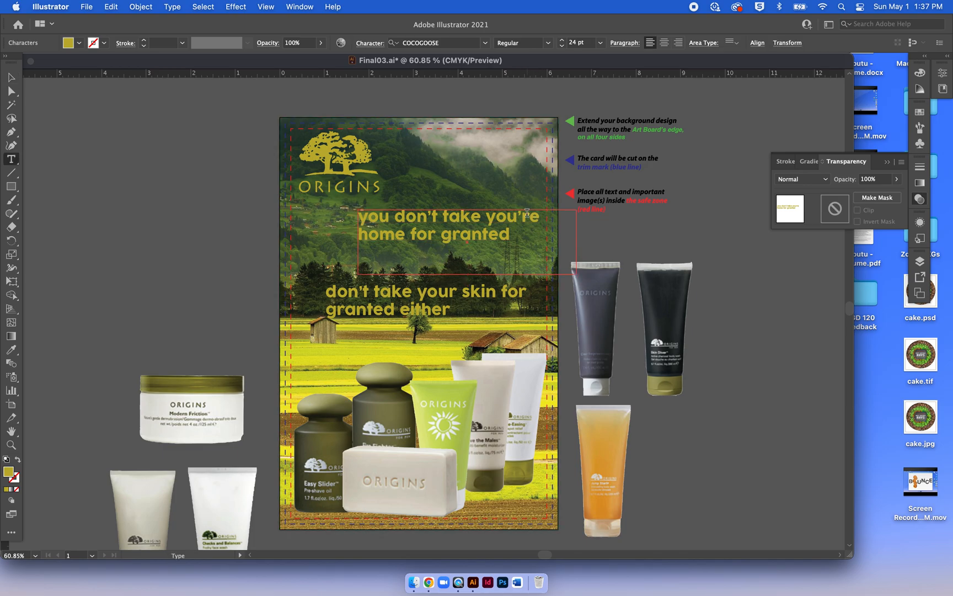
click(524, 220)
key(BackSpace)
key(BackSpace)
click(11, 77)
click(259, 263)
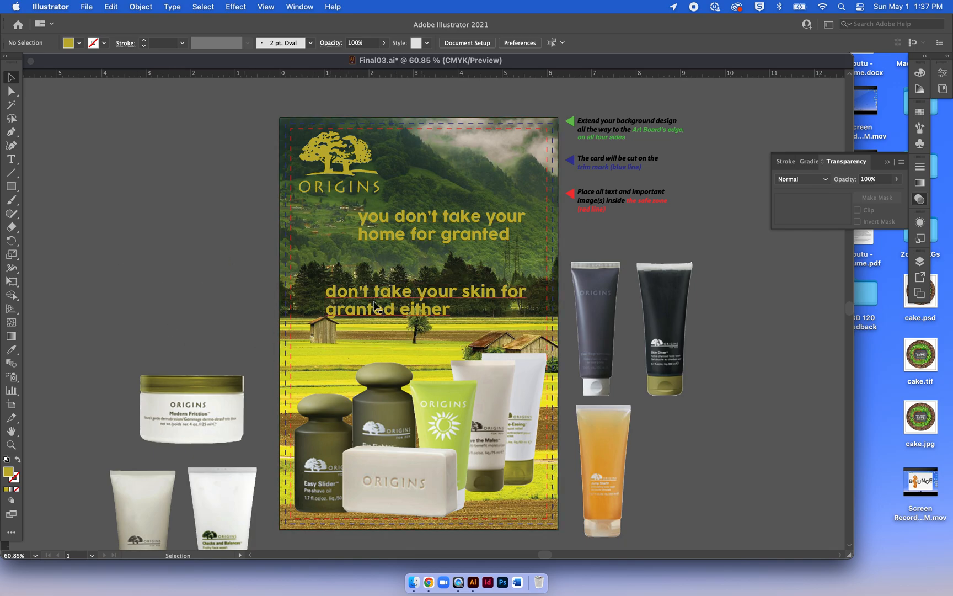
Widen the upper headline's text frame until the sentence fits on one line, and reduce the frame's height to that line
click(361, 240)
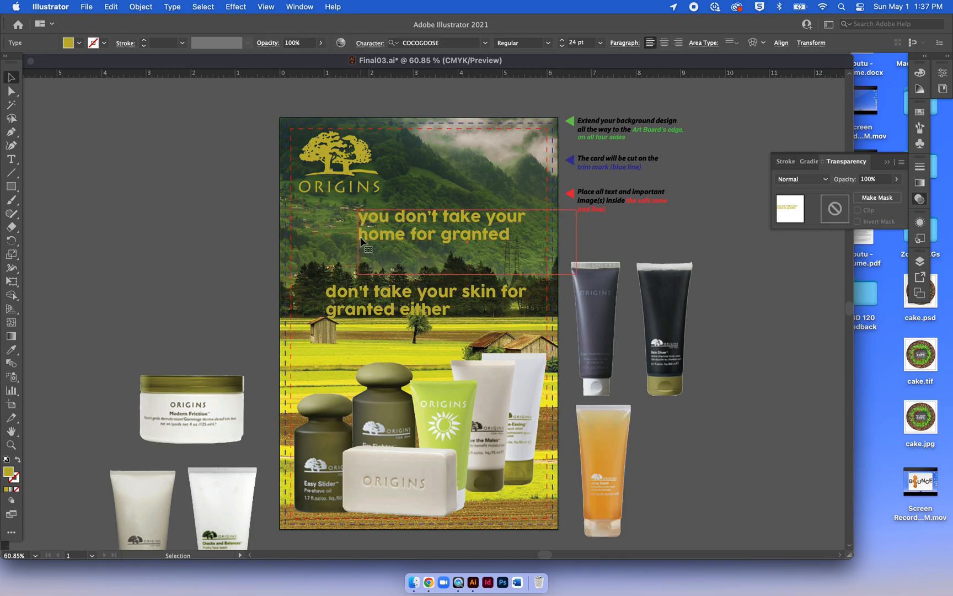
double_click(361, 240)
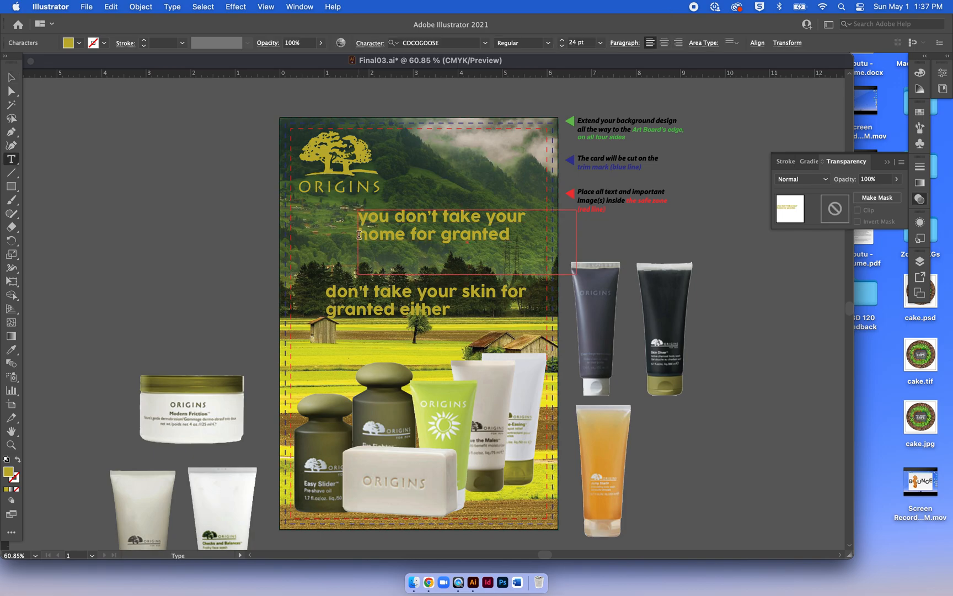
click(11, 77)
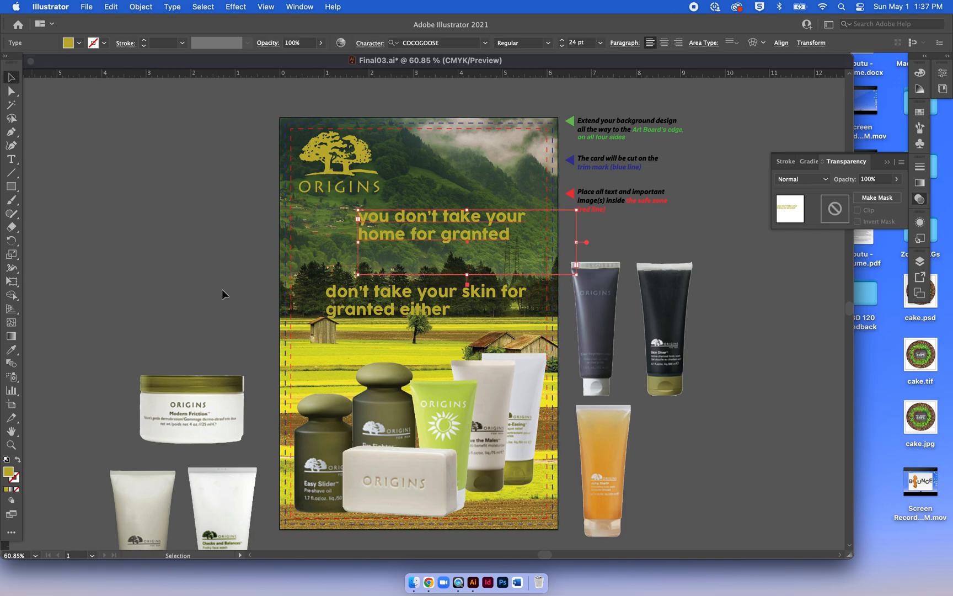
click(357, 243)
drag(357, 243, 245, 244)
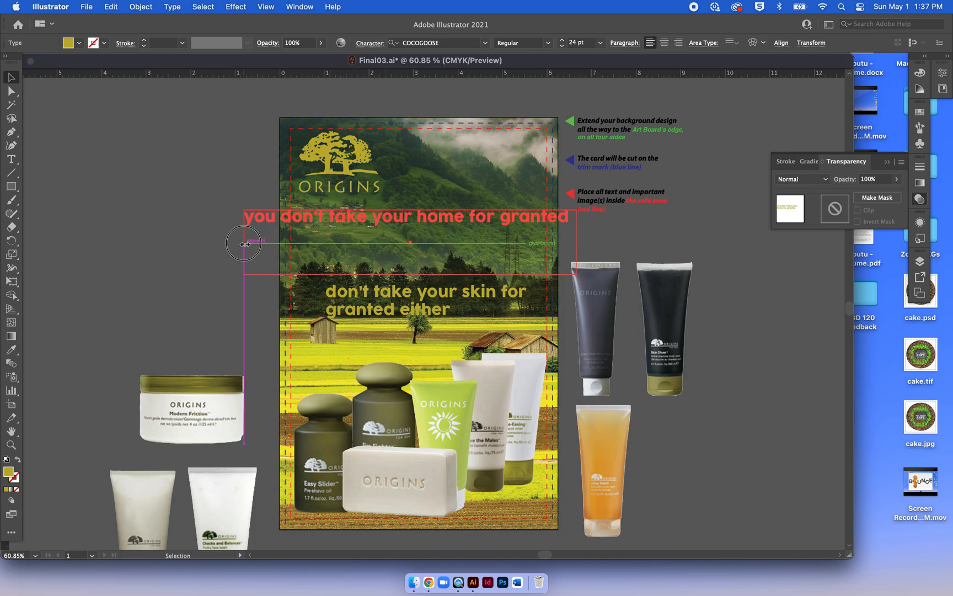
drag(577, 274, 570, 228)
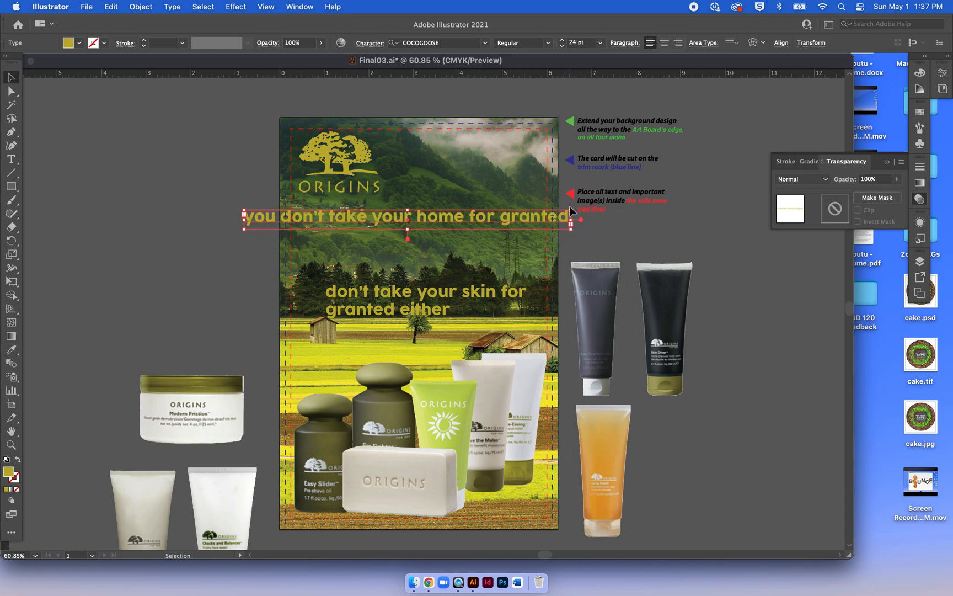
mouse_move(569, 208)
mouse_down()
mouse_move(551, 219)
mouse_move(570, 227)
mouse_up()
Set the upper headline's font size to 20 pt and move it slightly down and to the right
click(563, 46)
click(564, 46)
click(564, 46)
click(564, 46)
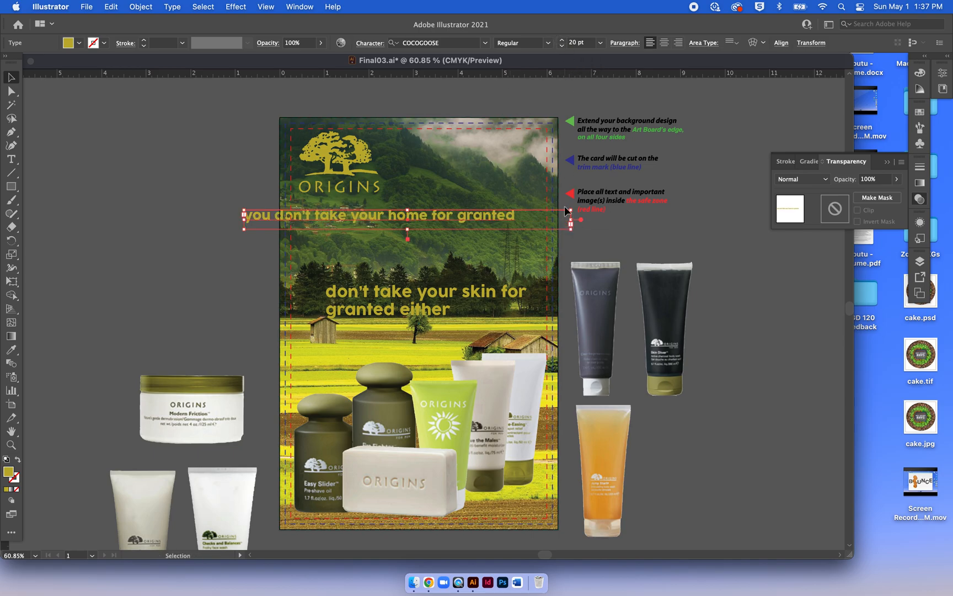
drag(503, 216, 528, 238)
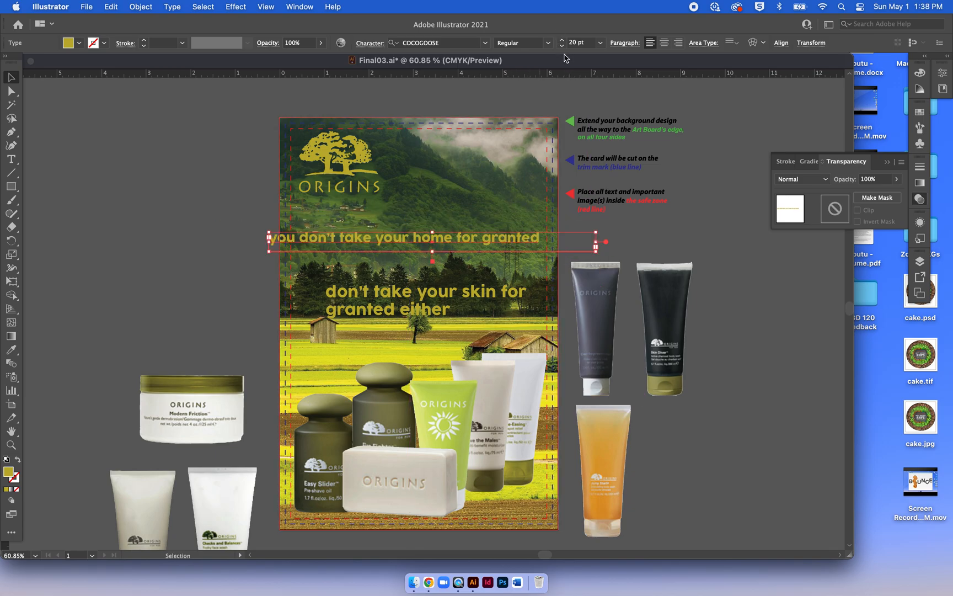
Reduce the one-line headline to 16 pt and place it so it ends at the right safe-zone line
click(562, 45)
click(562, 45)
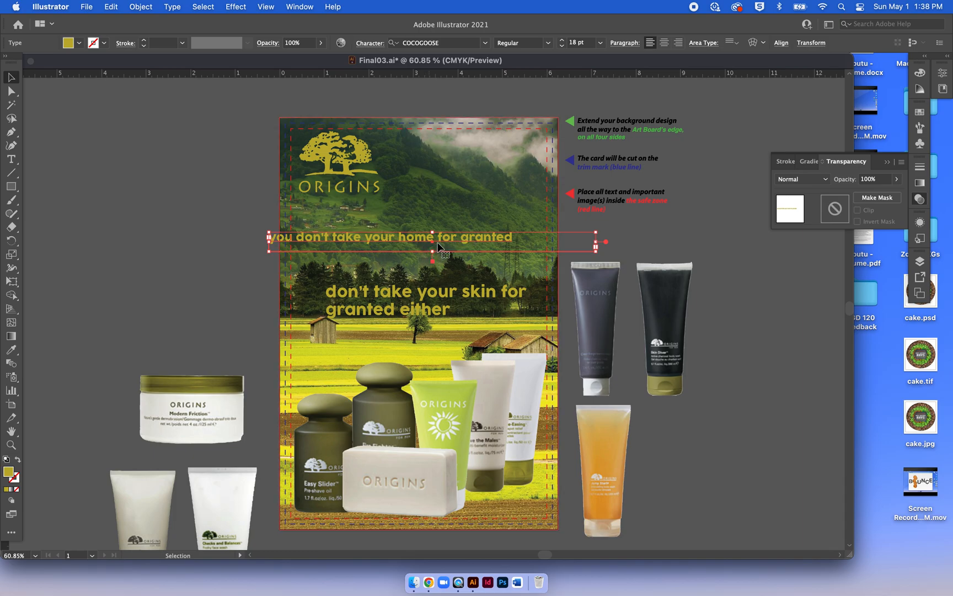
drag(450, 242, 478, 228)
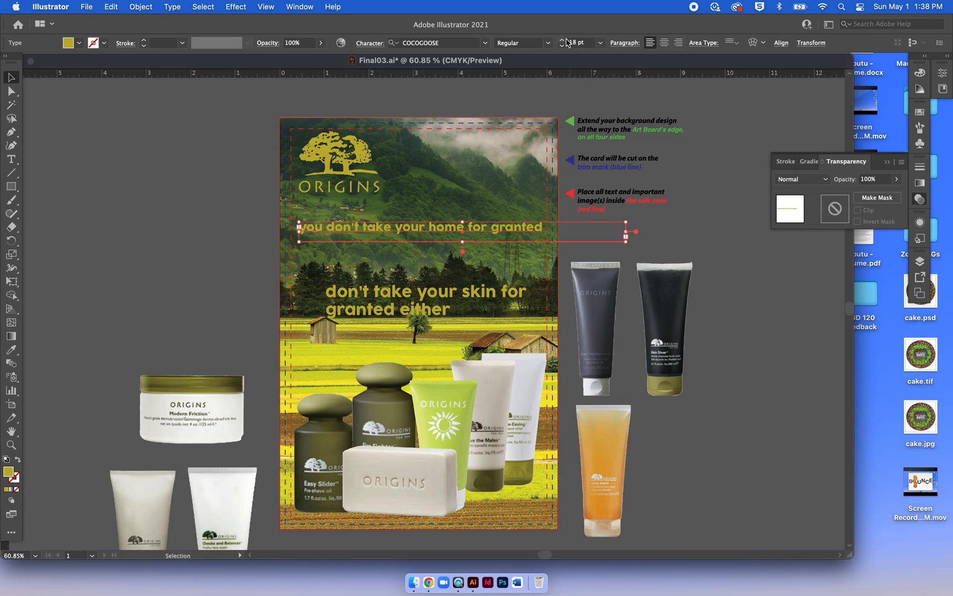
click(561, 45)
click(561, 45)
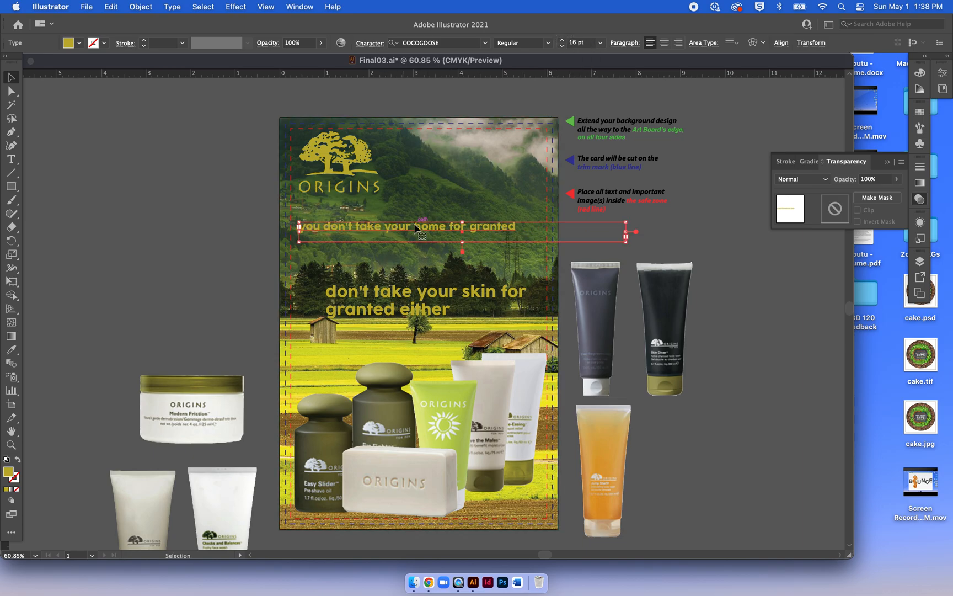
drag(414, 228, 441, 227)
click(204, 241)
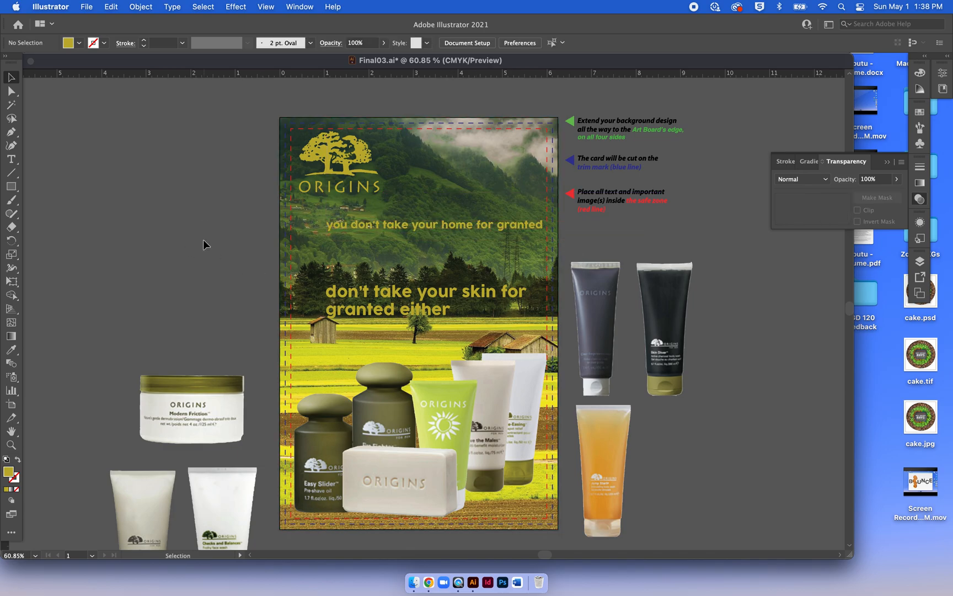
Break the upper headline into two lines before "home for granted" and enlarge its text frame downward to fit both lines
click(443, 224)
double_click(442, 224)
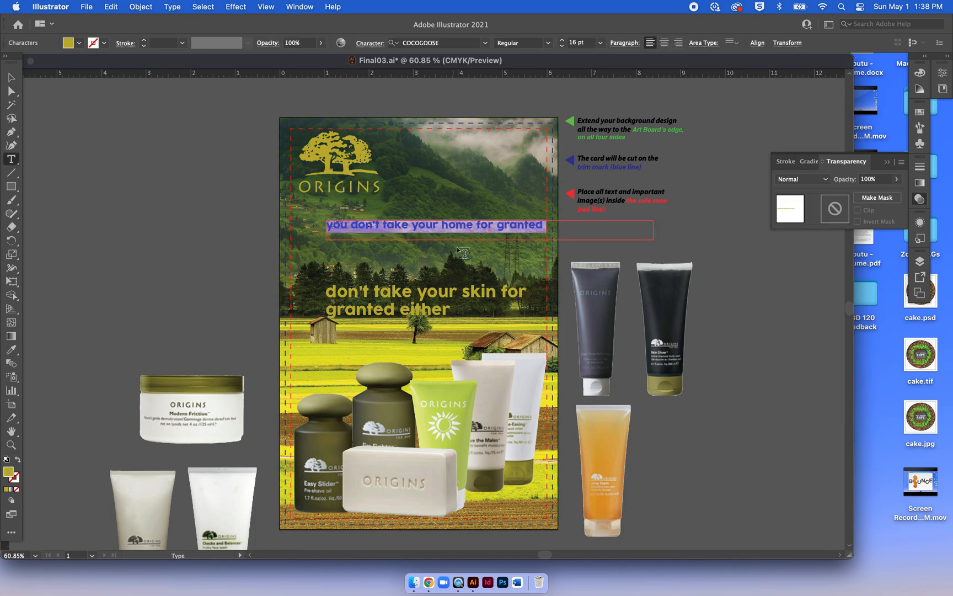
click(439, 224)
key(shift+End)
key(BackSpace)
key(Escape)
click(11, 77)
click(386, 226)
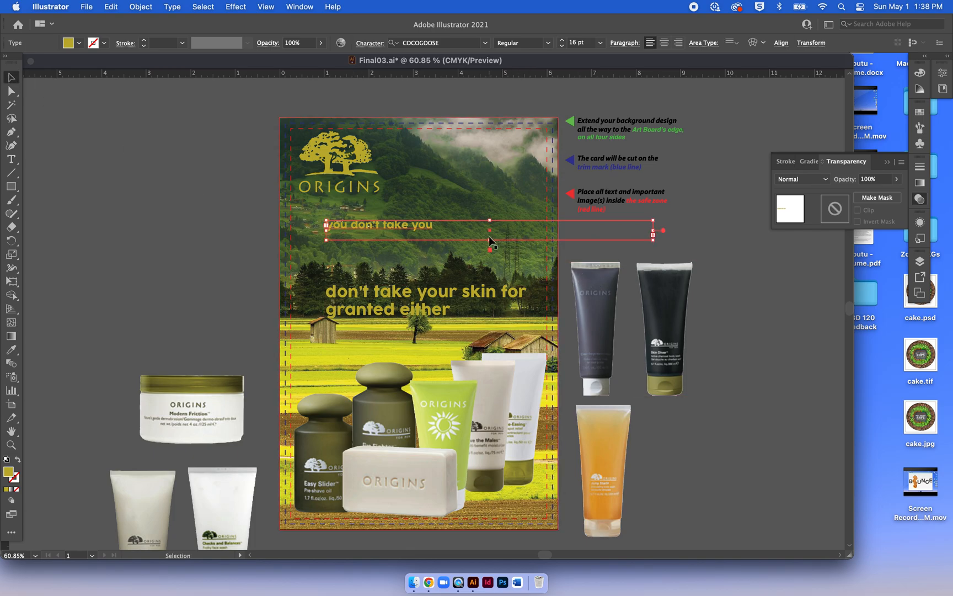
mouse_move(489, 239)
mouse_down()
mouse_move(491, 269)
mouse_move(490, 253)
mouse_up()
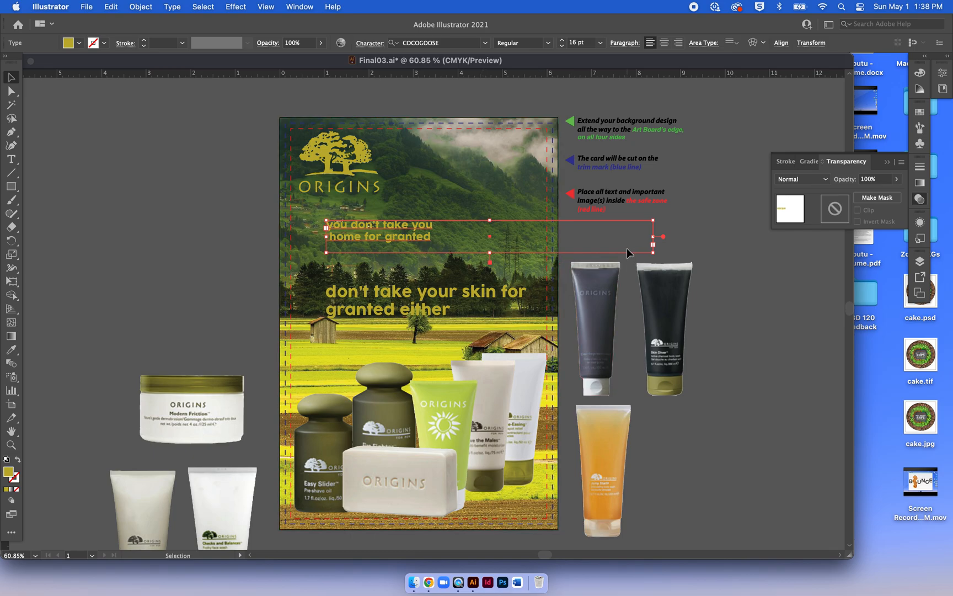
Correct the headline's line break so the first line reads "you don't take your" and the second "home for granted"
click(353, 235)
double_click(353, 235)
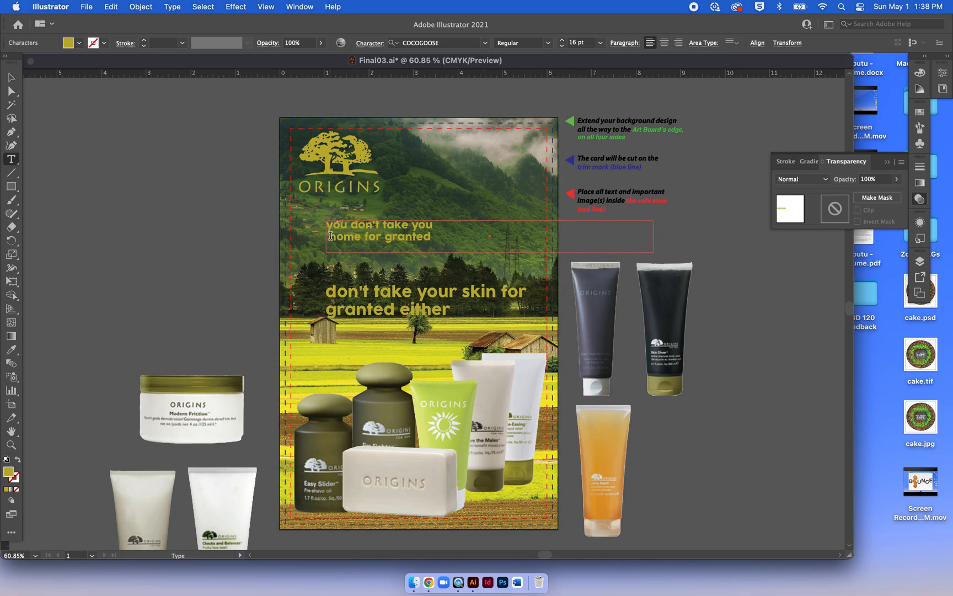
key(BackSpace)
text(r)
key(Return)
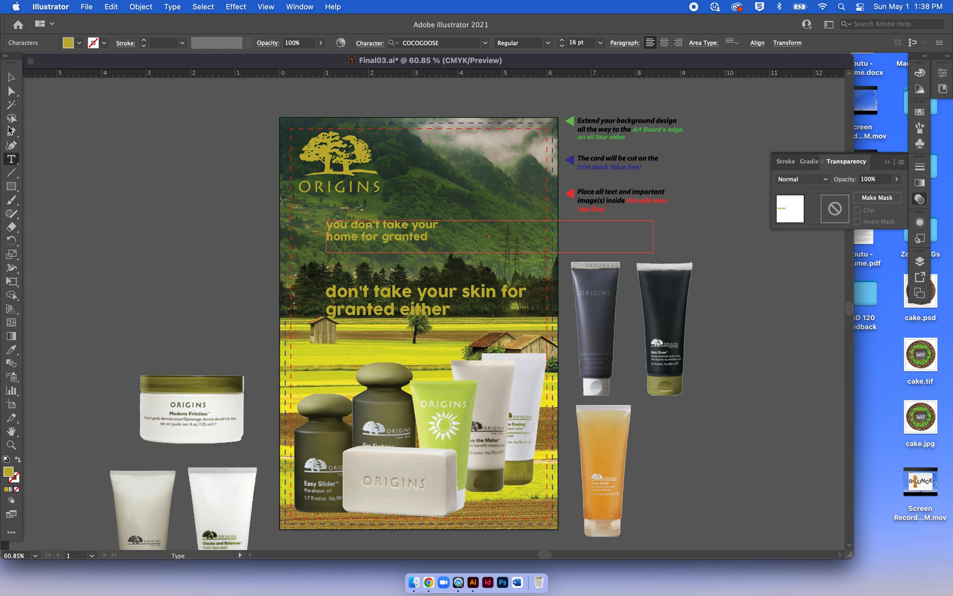
click(11, 78)
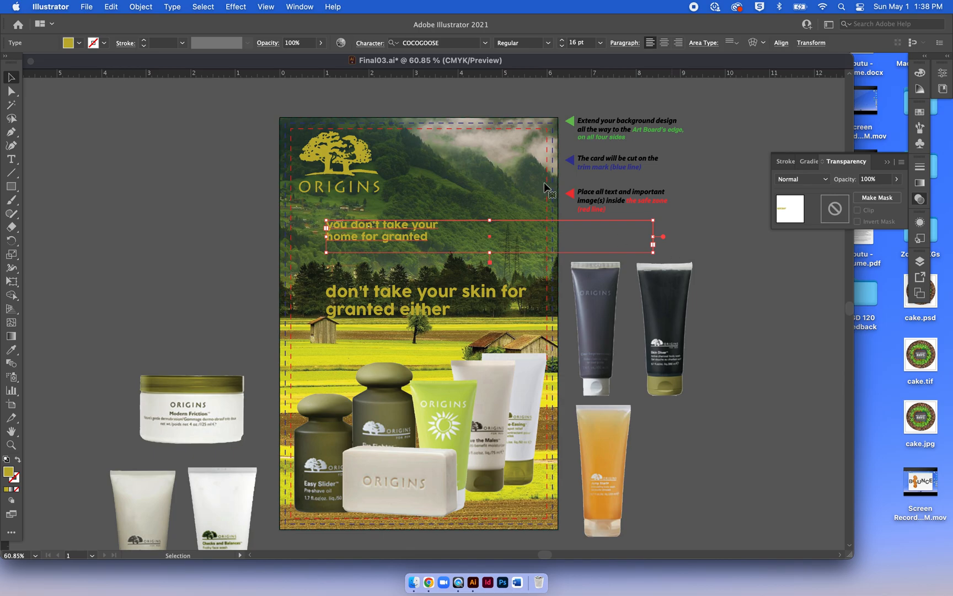
Right-align the upper headline, move it up against the right safe-zone line, and extend its text frame downward
click(678, 43)
drag(573, 235, 462, 210)
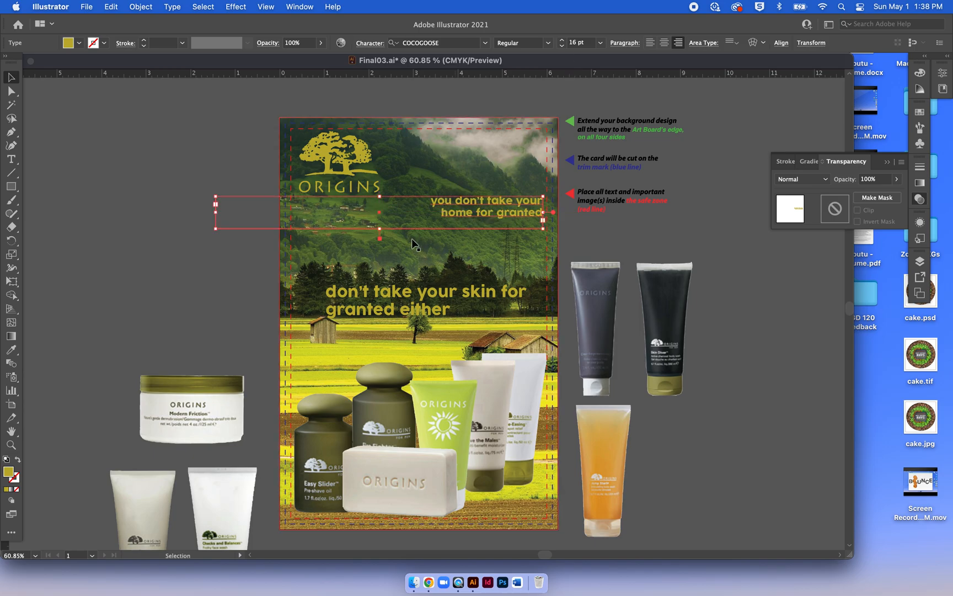
drag(379, 229, 381, 260)
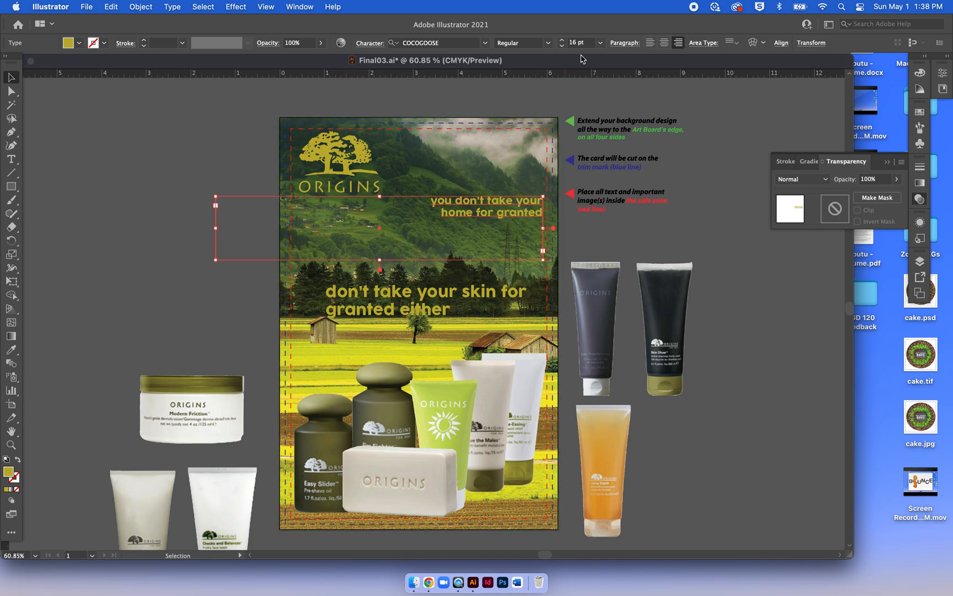
Set the right-aligned headline's font size to 20 pt and move it slightly down below the logo's level
click(562, 40)
click(562, 40)
click(562, 40)
click(562, 39)
click(562, 47)
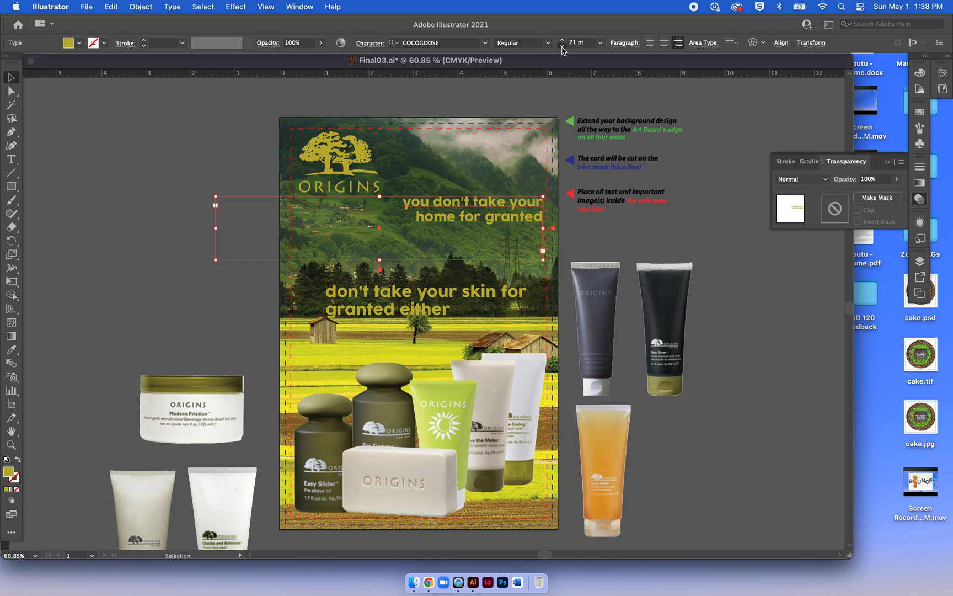
click(213, 270)
drag(471, 222, 469, 234)
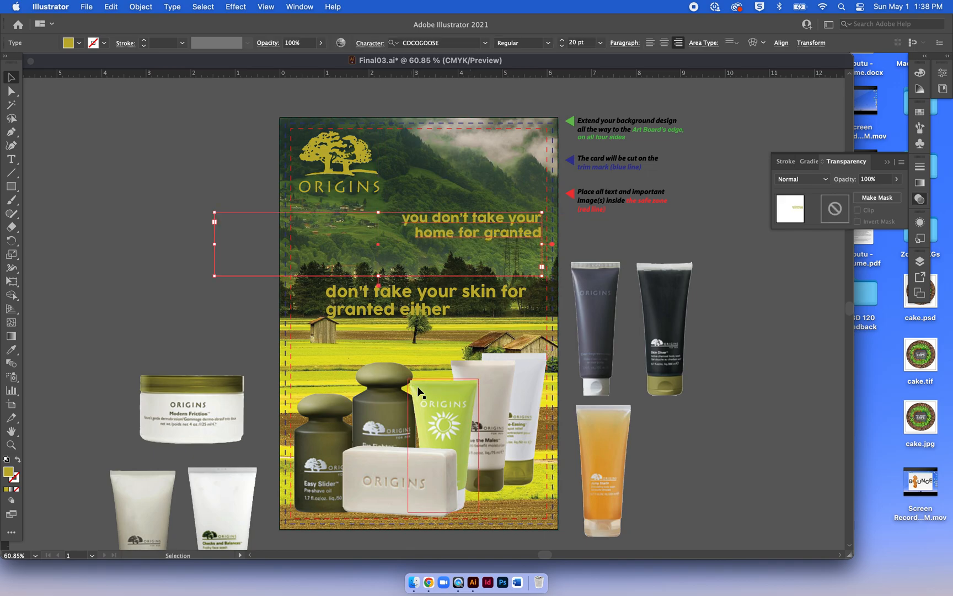
Select all the product images on the artboard and scale them down together to about 4.09 × 2.64 in
click(508, 405)
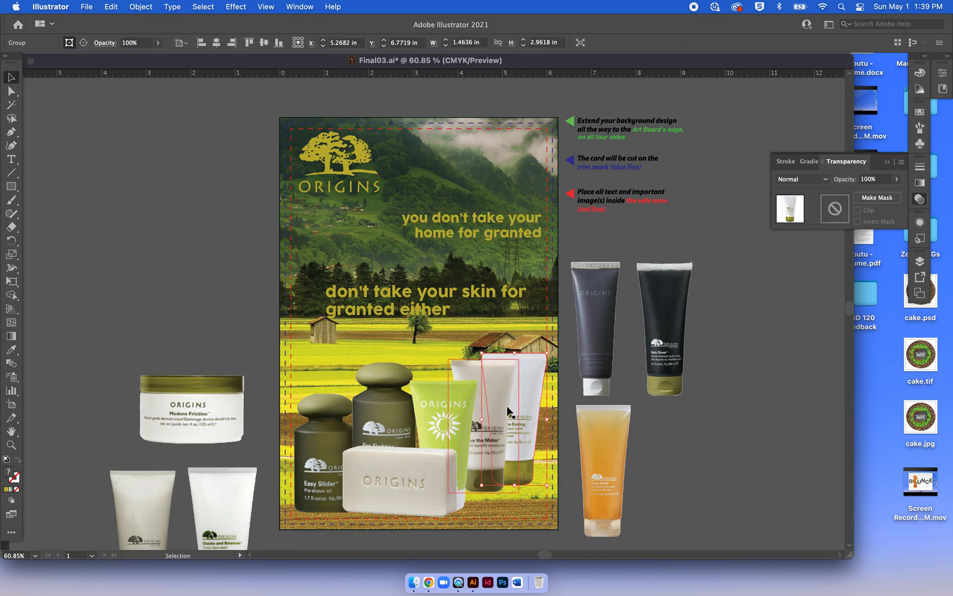
scroll(506, 405, down, 1)
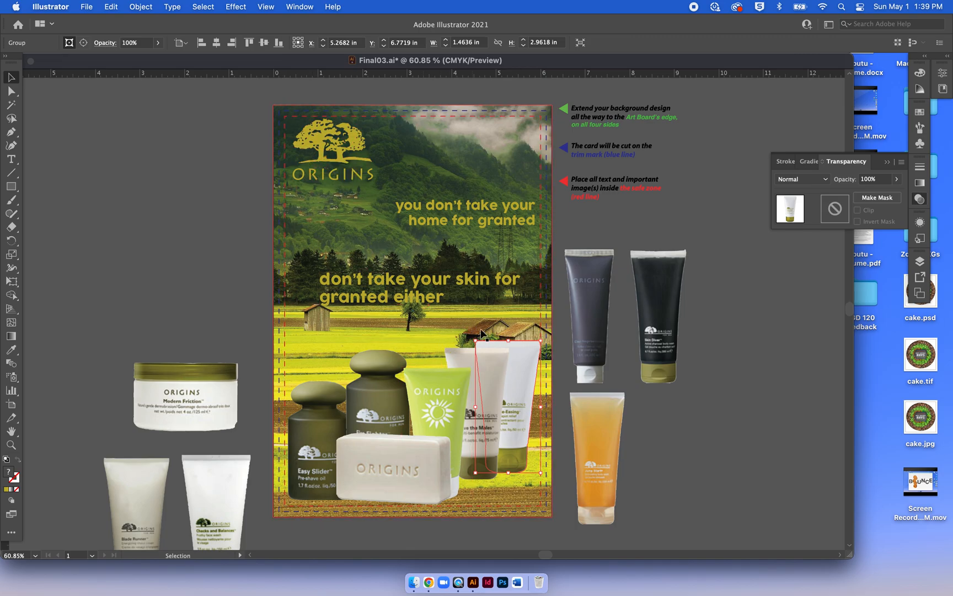
click(492, 370)
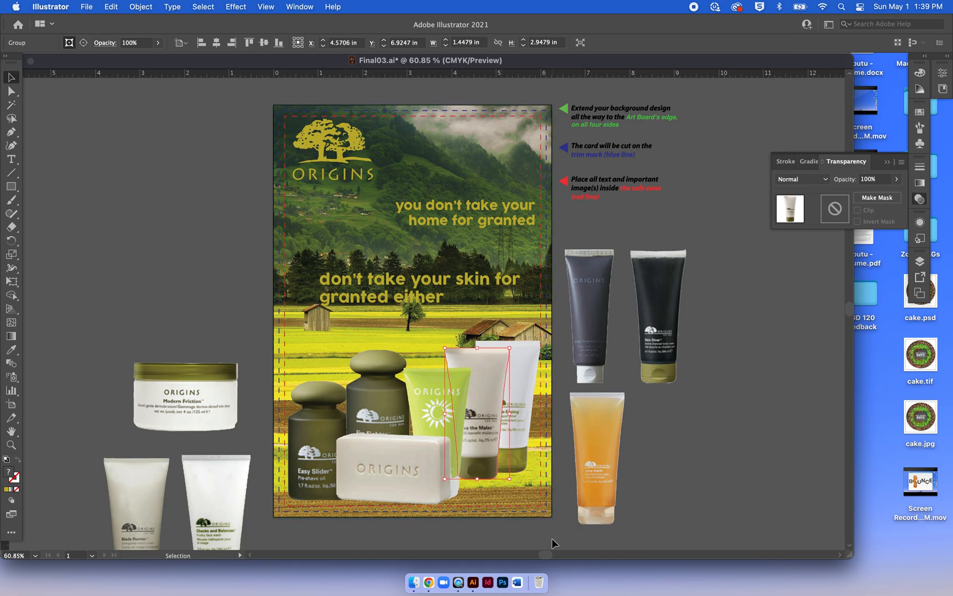
shift+click(544, 515)
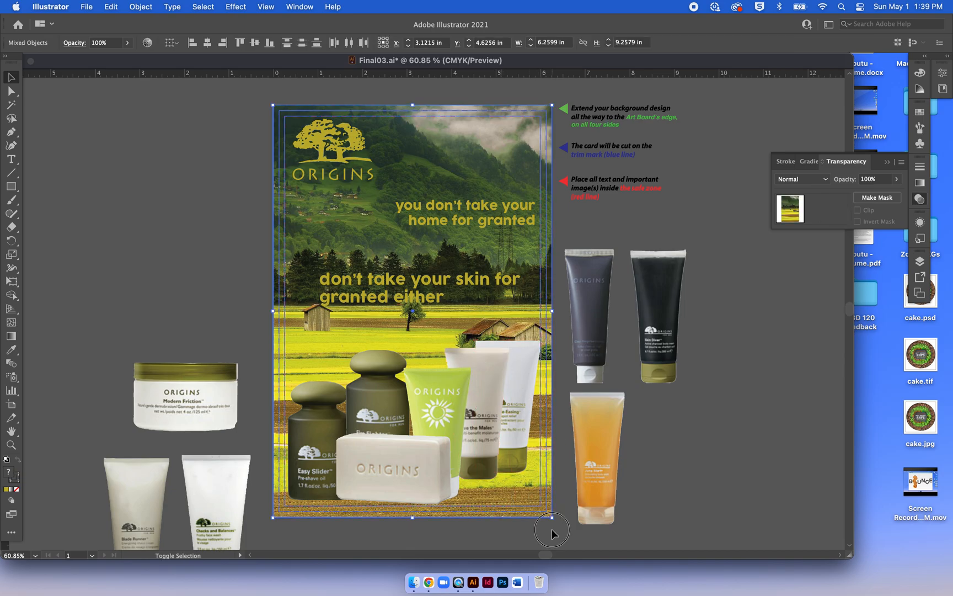
click(333, 428)
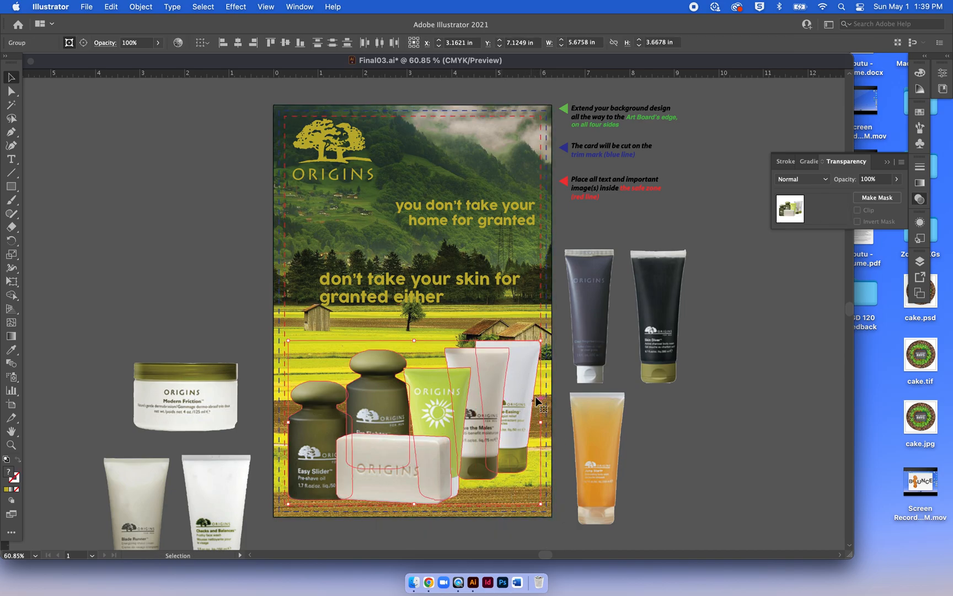
drag(540, 340, 527, 380)
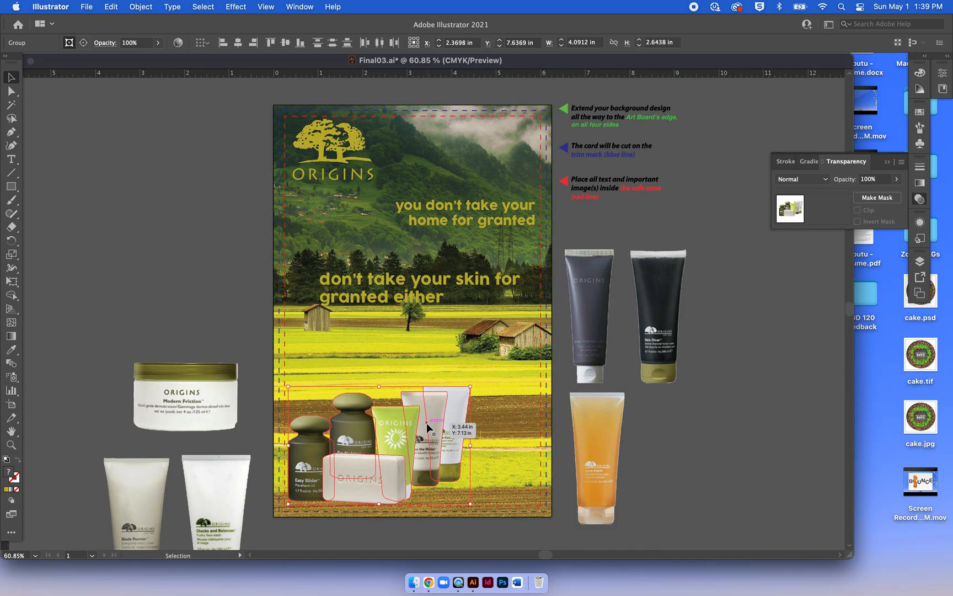
Move the product images toward the artboard's lower right and place the lower headline above them along the left side
drag(418, 425, 484, 439)
click(704, 428)
drag(435, 286, 397, 374)
drag(399, 371, 398, 371)
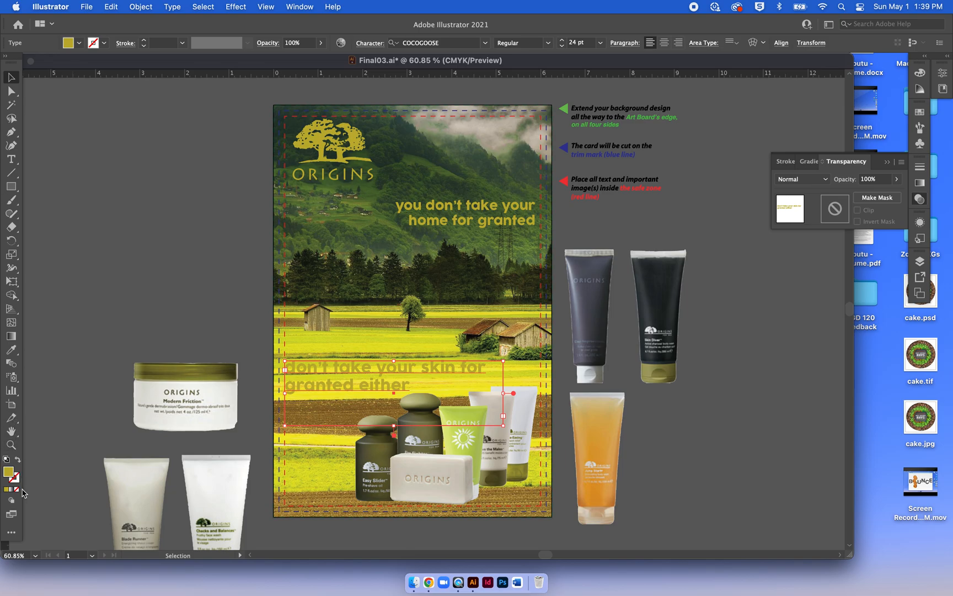
Copy the upper headline's 20 pt right-aligned text style onto the lower headline with the Eyedropper
click(11, 349)
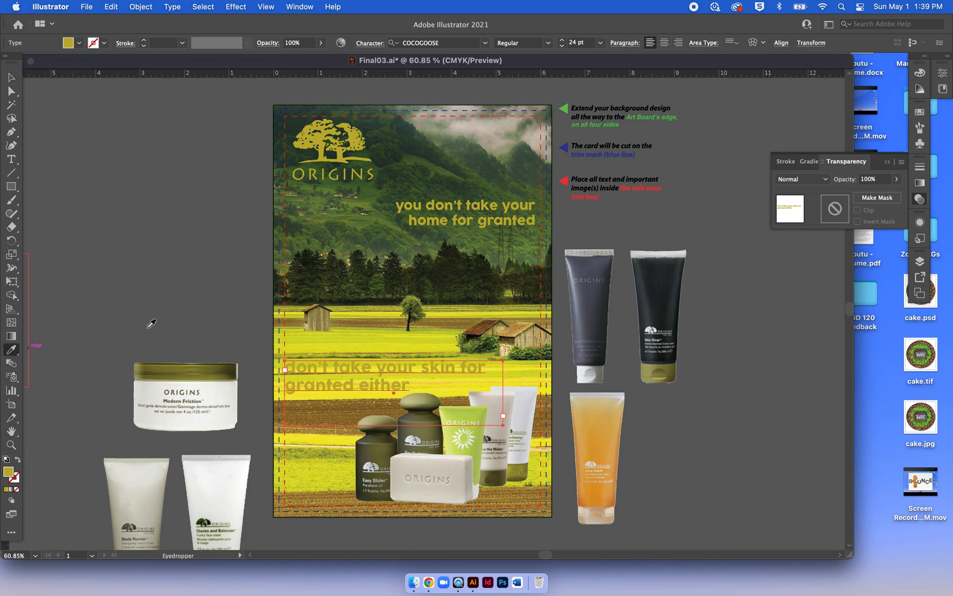
click(497, 218)
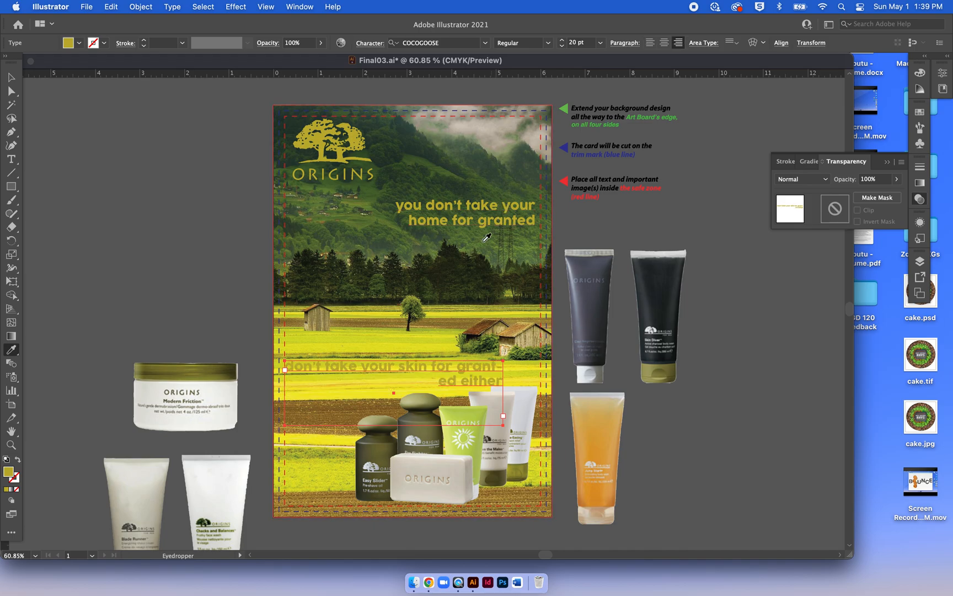
click(11, 78)
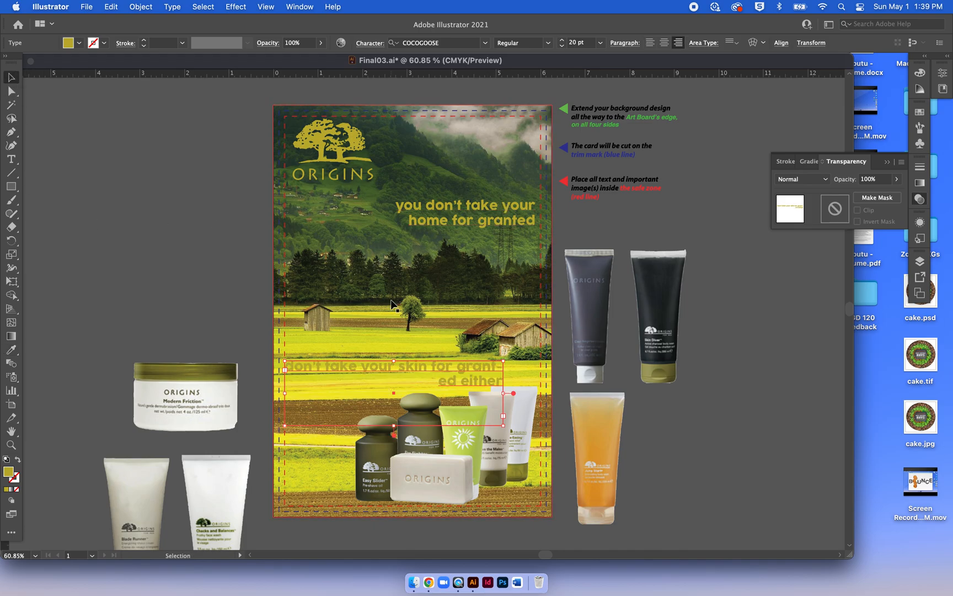
Narrow the lower headline's frame so its first line reads "don't take your skin", and position it inside the left safe-zone line
drag(503, 393, 443, 393)
drag(378, 373, 365, 378)
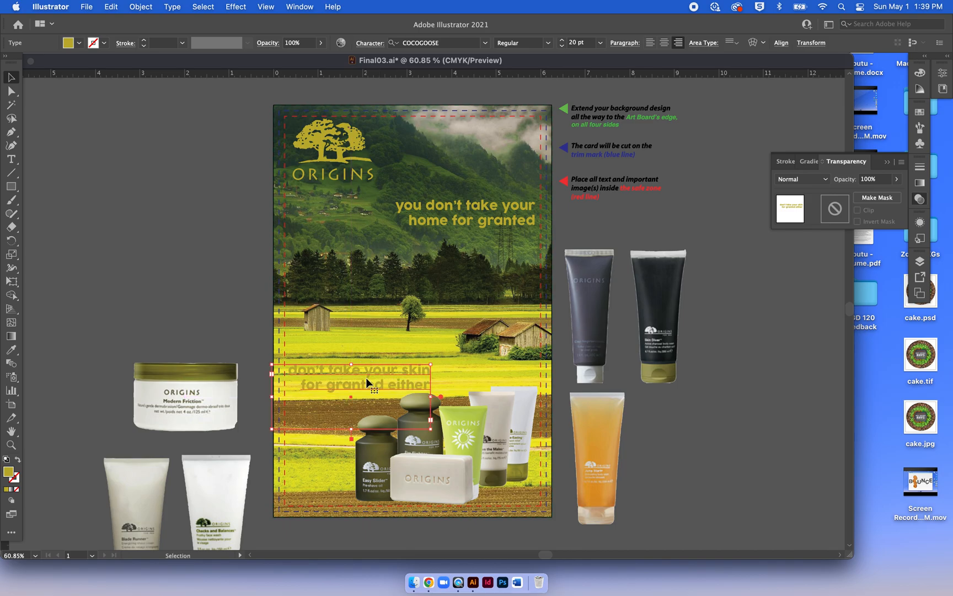
key(Up)
key(Up)
key(Up)
key(Up)
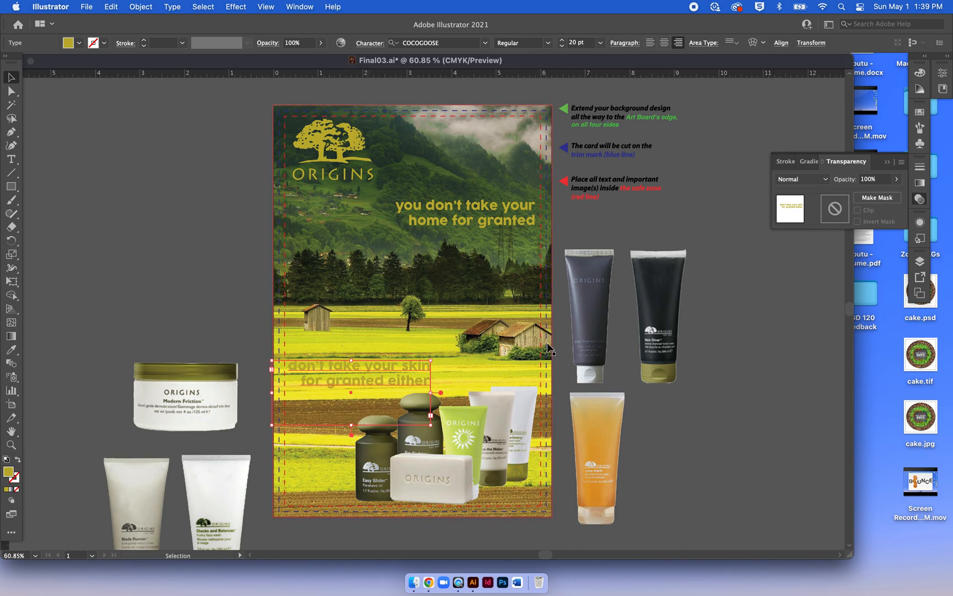
Recolor the lower headline with the dark olive green sampled from the Easy Slider bottle
key(i)
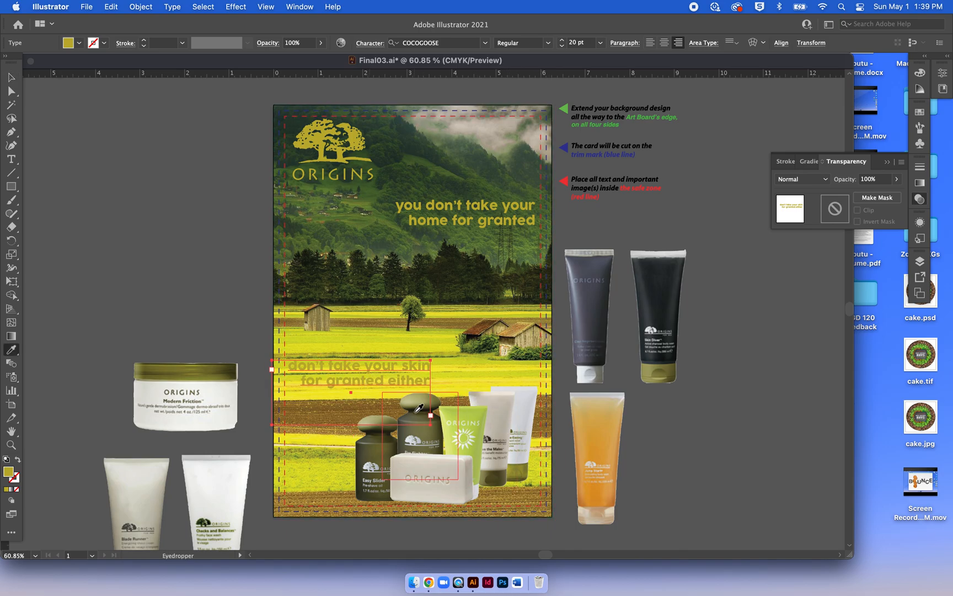
click(356, 414)
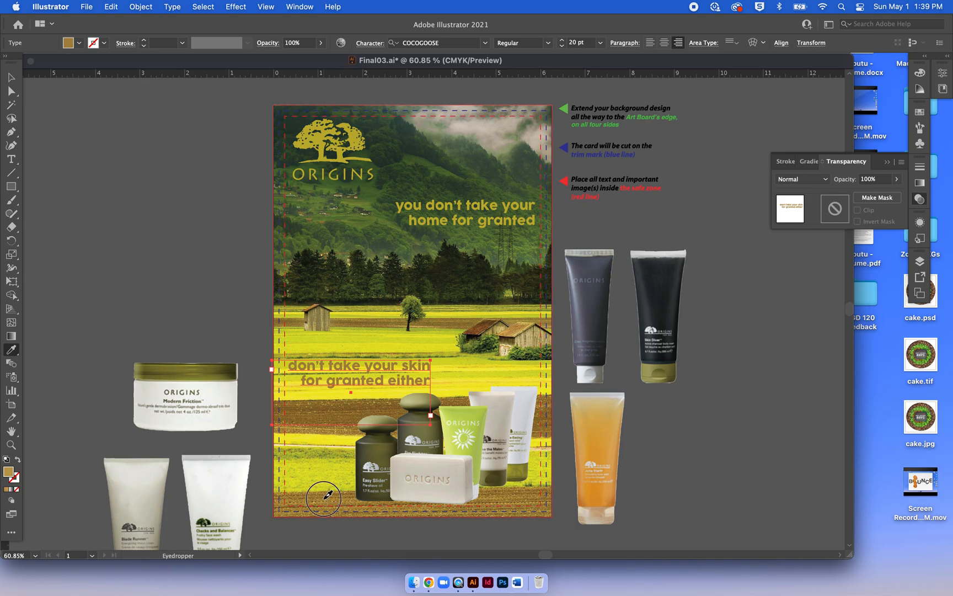
click(375, 448)
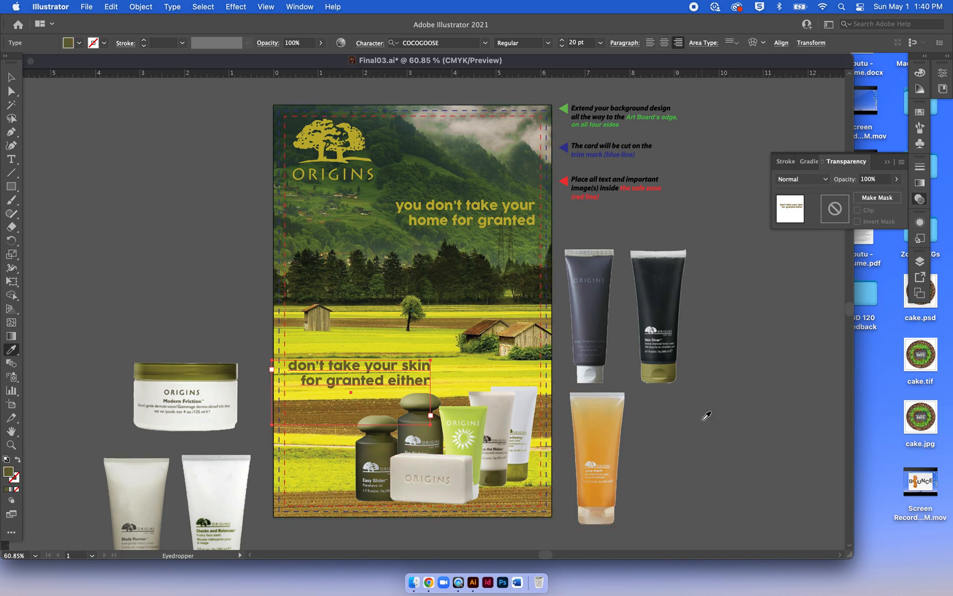
click(11, 78)
click(198, 255)
Nudge the lower headline slightly down toward the products and deselect it
click(332, 392)
drag(332, 392, 332, 392)
key(Down)
key(Down)
key(Down)
key(Down)
click(218, 288)
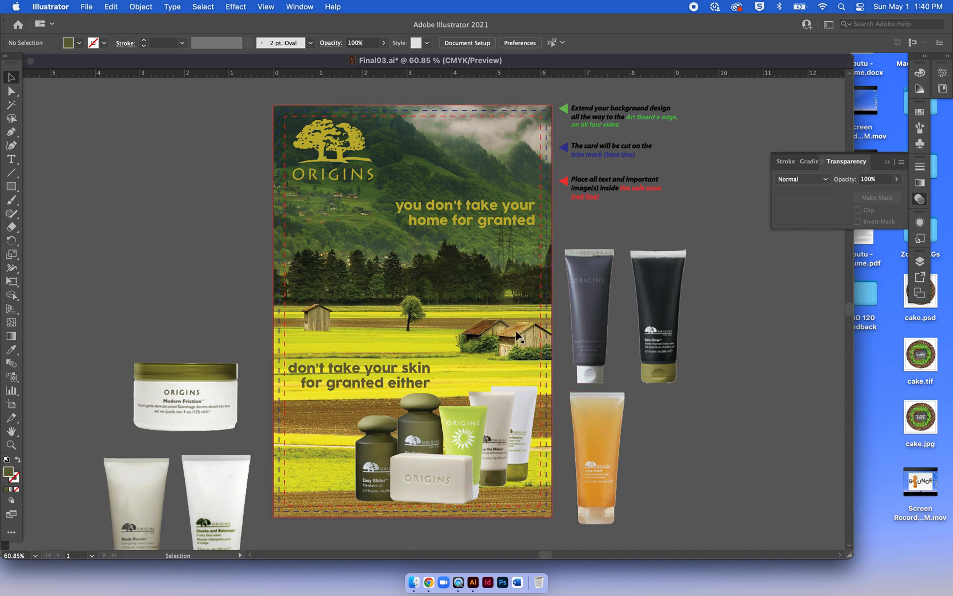
Select all the product images on the artboard and move them together onto the empty canvas left of it
click(466, 450)
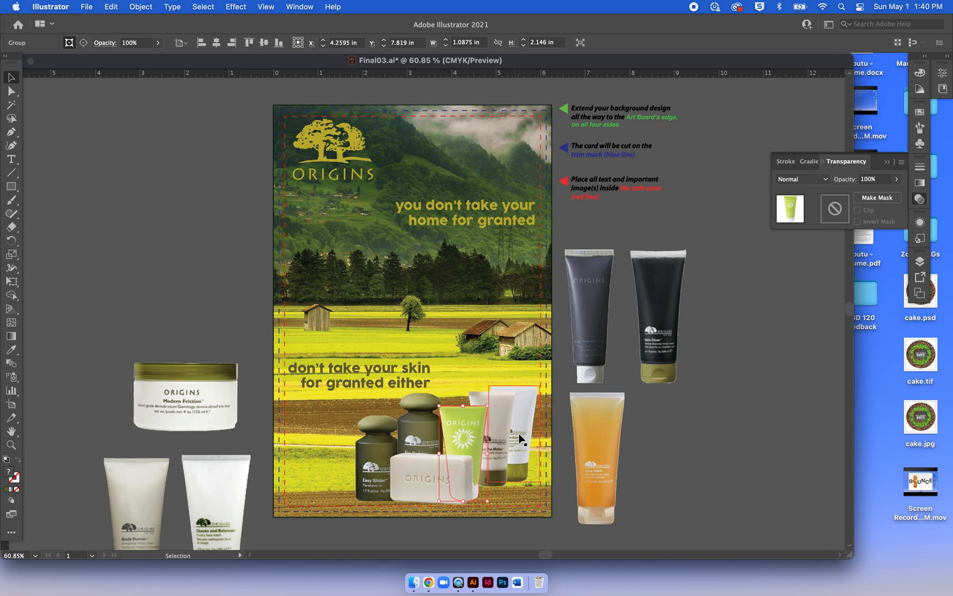
shift+click(514, 452)
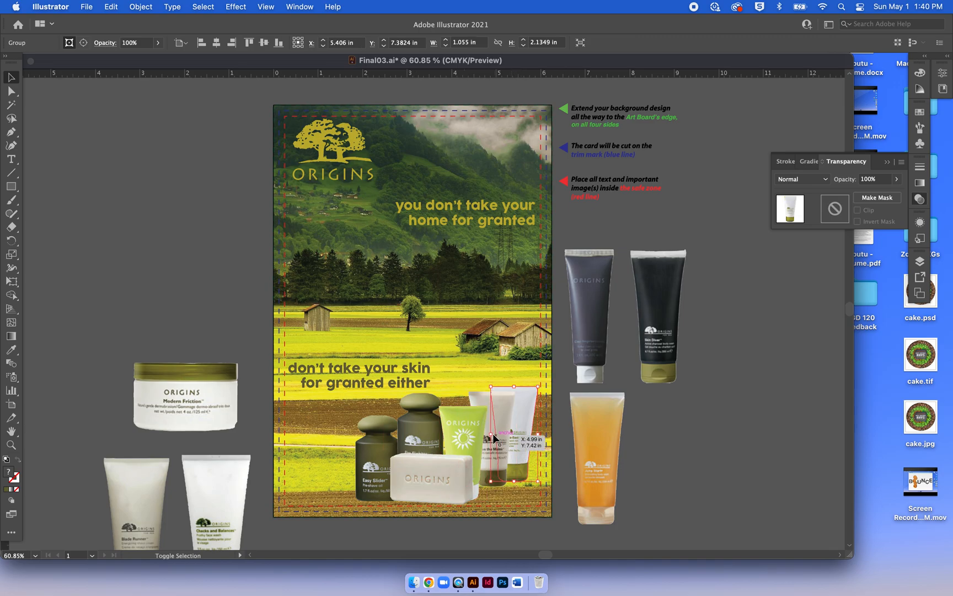
shift+click(431, 475)
shift+click(422, 423)
shift+click(391, 459)
drag(392, 460, 470, 417)
key(cmd+z)
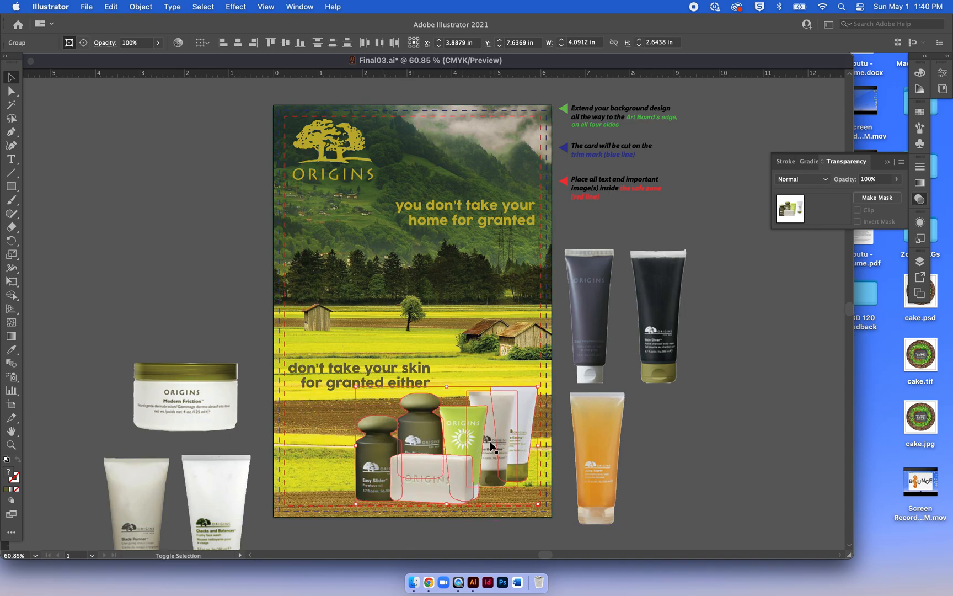
drag(496, 443, 192, 233)
Move the lower headline right to line up with the upper headline and recolor it with white sampled from the Checks and Balances tube
drag(406, 378, 511, 417)
key(i)
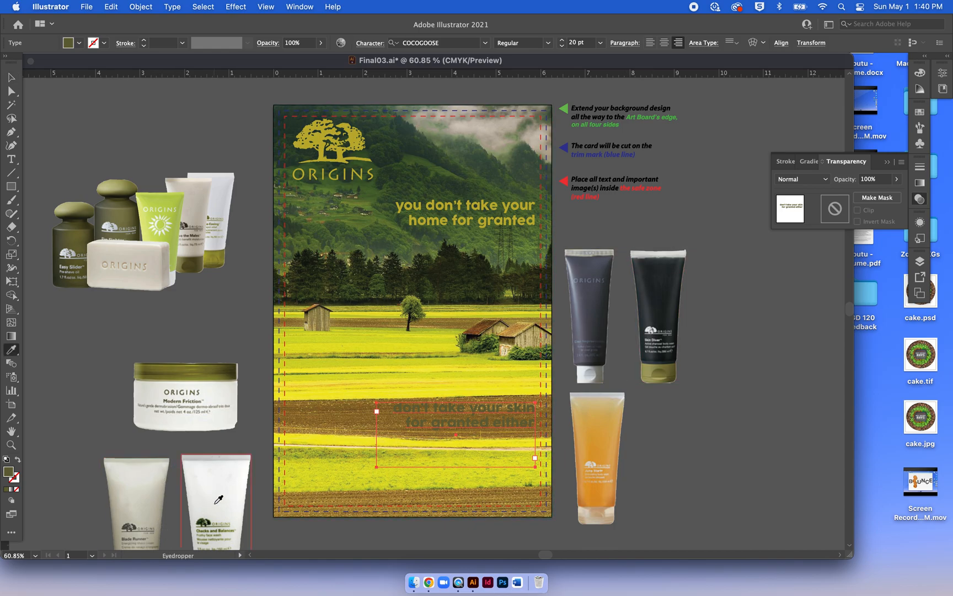
click(226, 491)
click(11, 77)
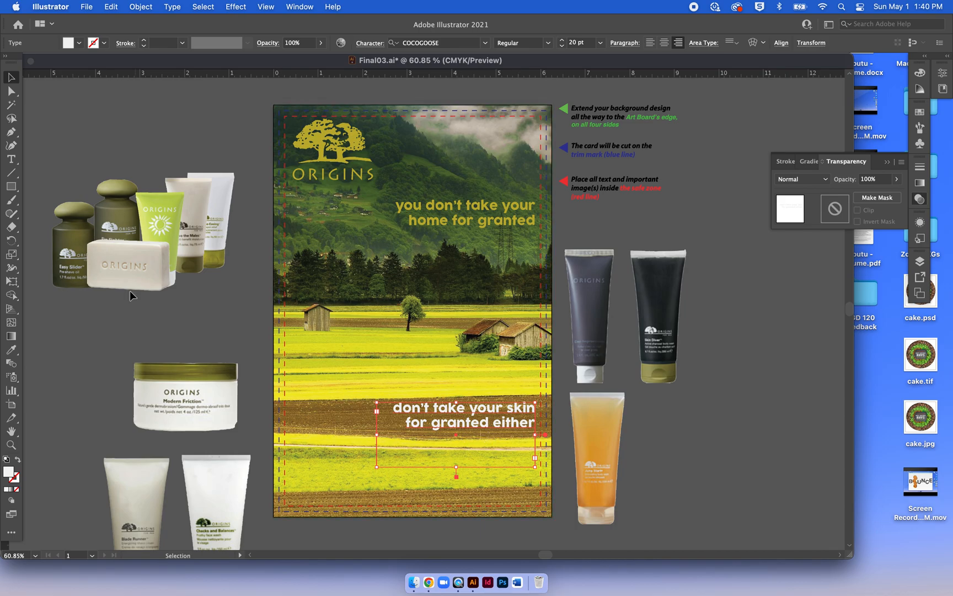
Reselect the product images without the upper headline and move them back to the artboard's lower area
drag(231, 293, 68, 197)
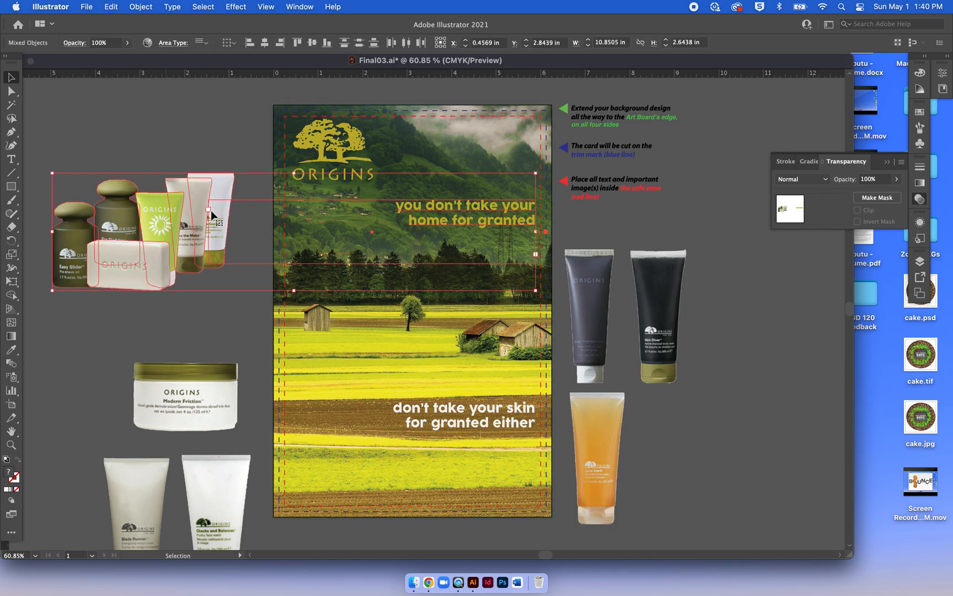
click(243, 202)
drag(243, 202, 473, 417)
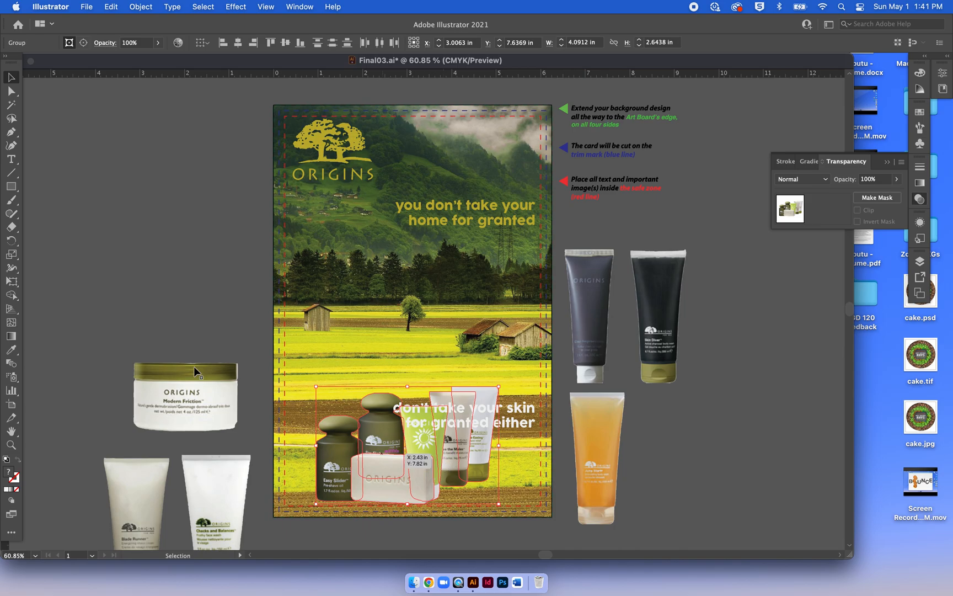
Reflect the selected product images across the vertical axis
click(115, 9)
mouse_move(141, 11)
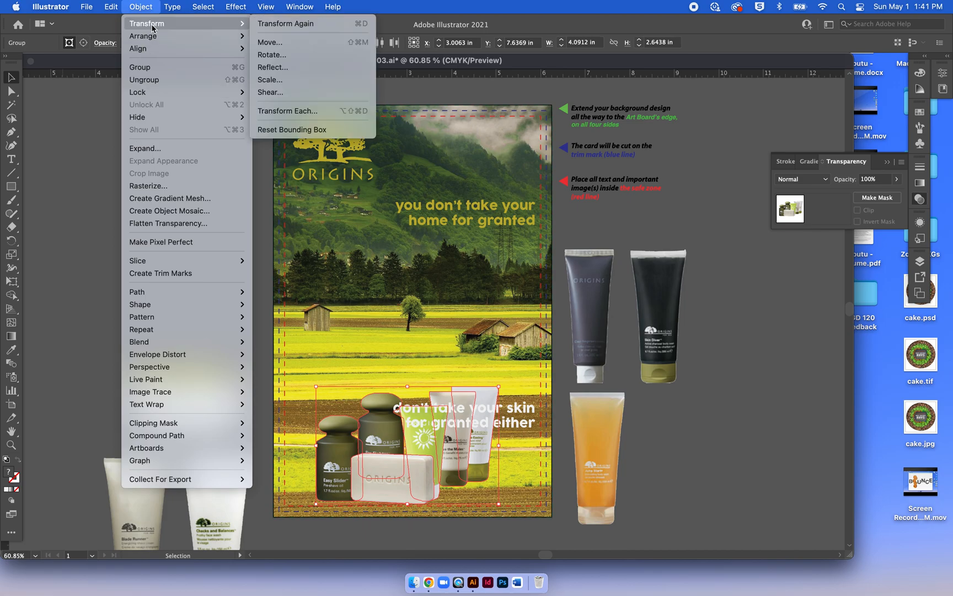
click(270, 71)
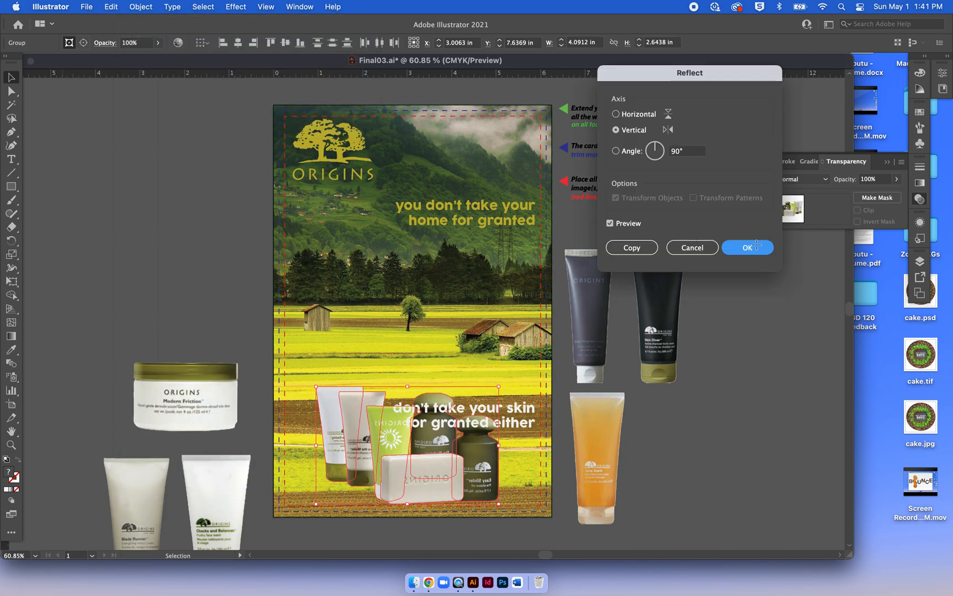
click(756, 245)
Move the mirrored products to the left safe-zone line and scale them down toward the lower-left corner, clear of the headline
drag(419, 487, 388, 481)
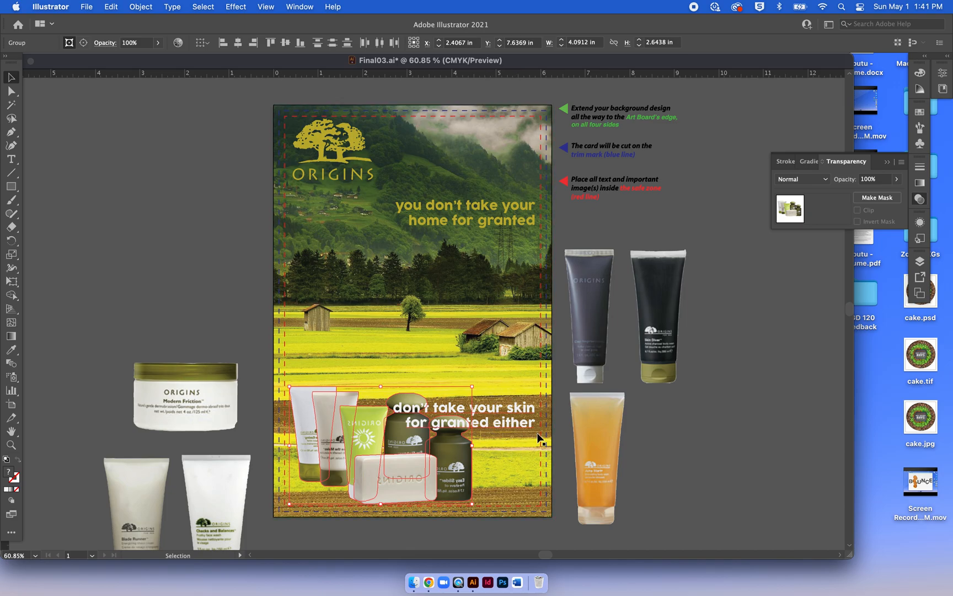
drag(472, 386, 426, 414)
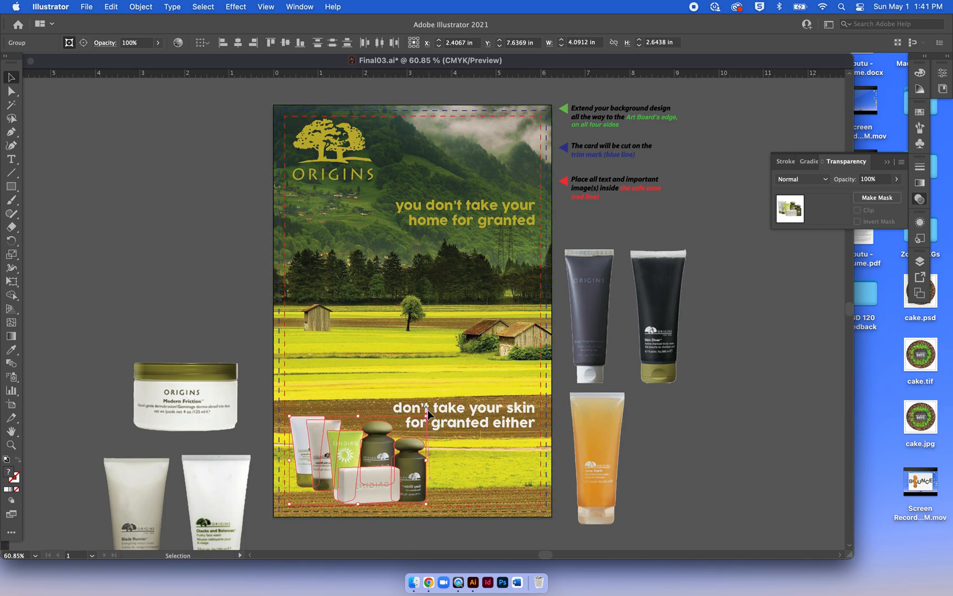
click(727, 436)
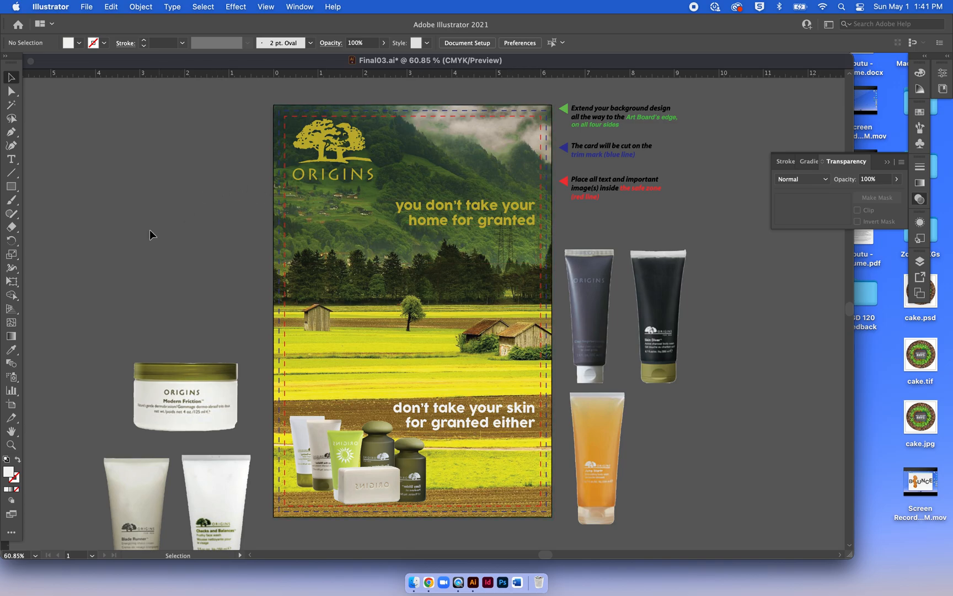
click(495, 215)
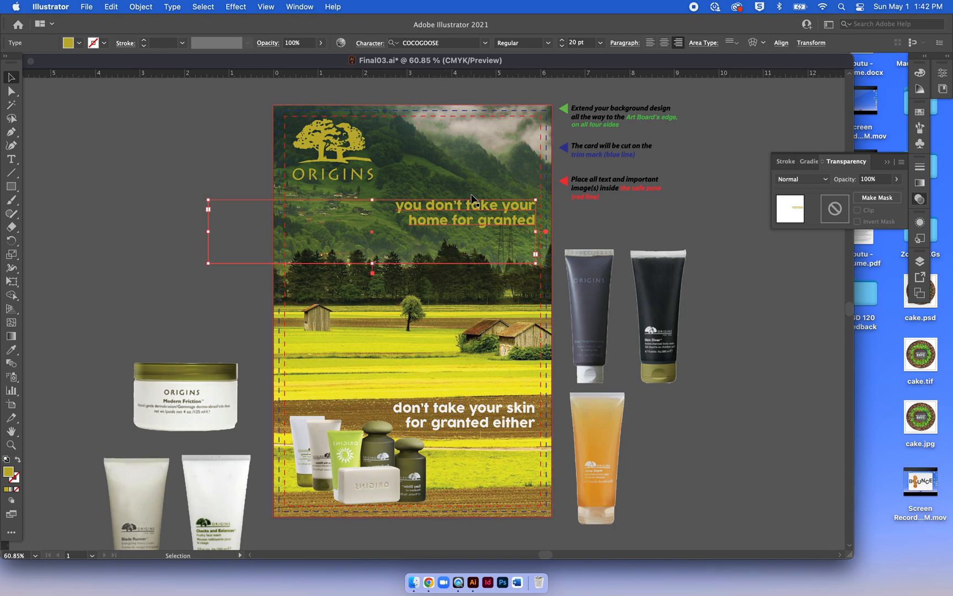
click(164, 102)
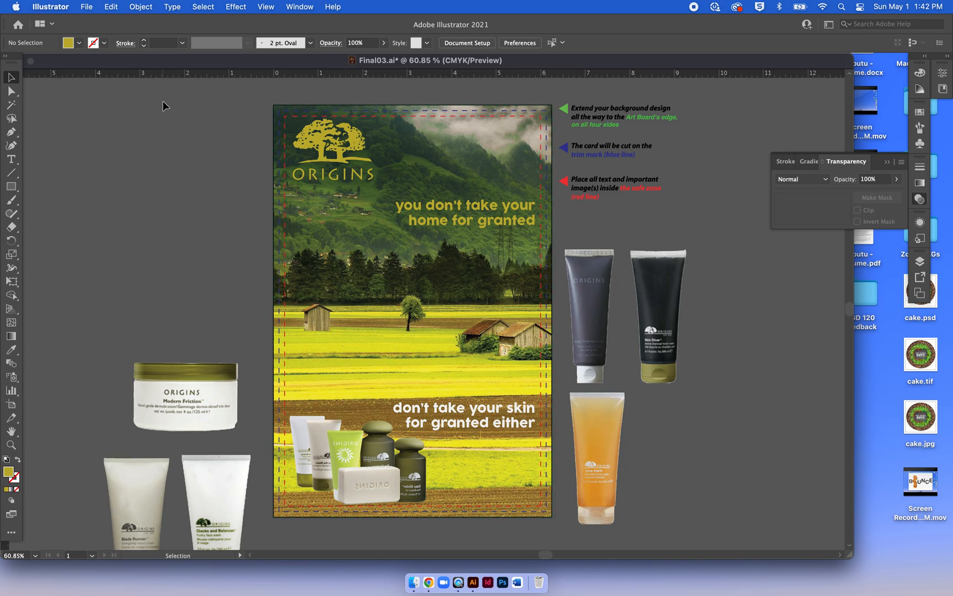
Hide Illustrator and open the DGD 120 Feedback folder from the desktop
click(61, 10)
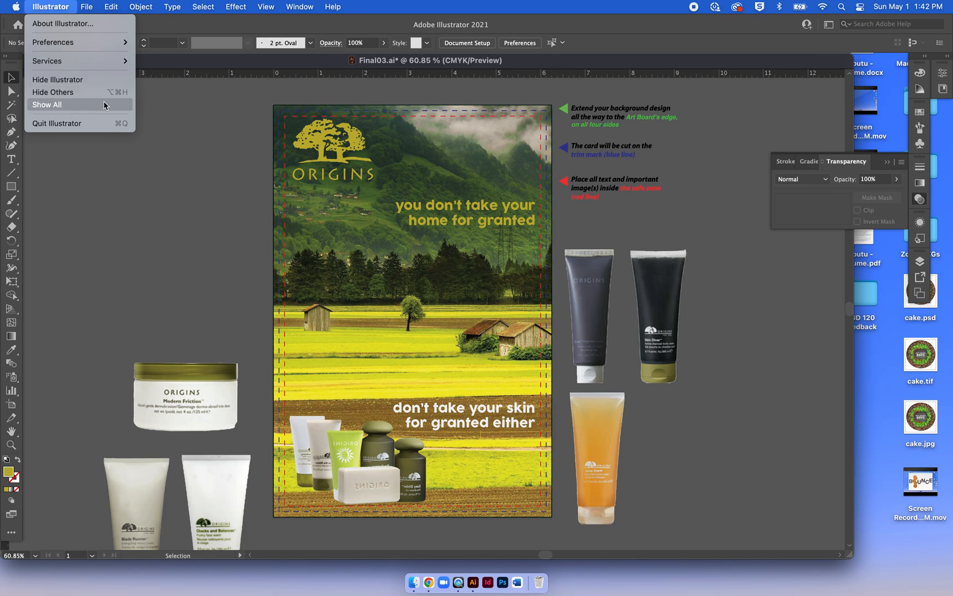
click(57, 79)
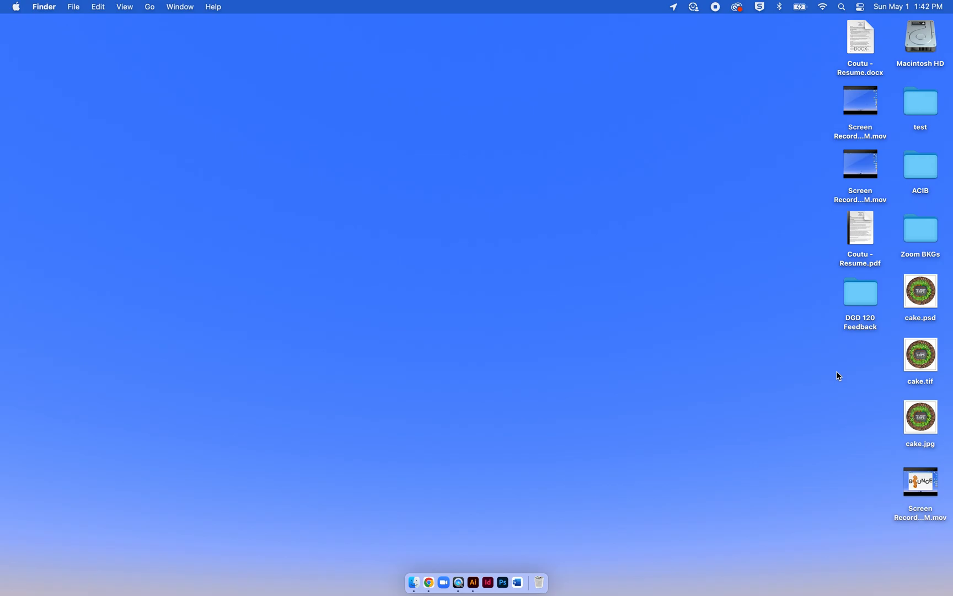
click(861, 298)
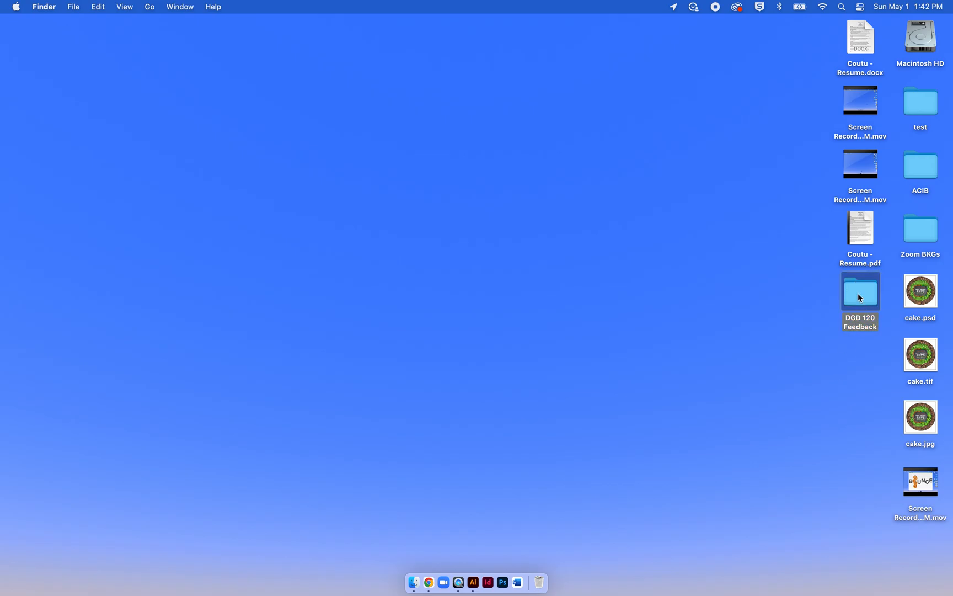
double_click(859, 295)
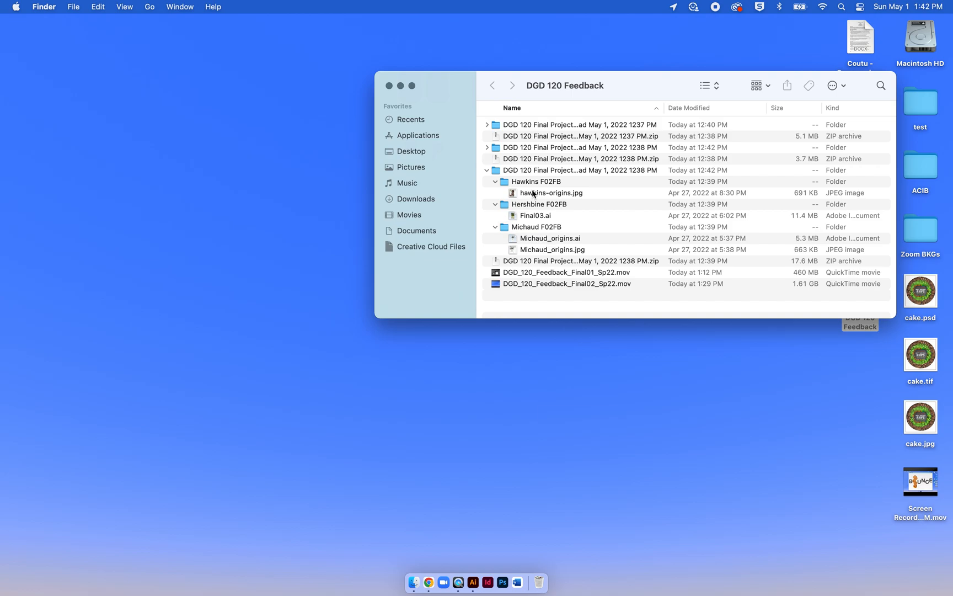
Open the two Origins poster JPEG images from the feedback folder together in Preview
click(530, 194)
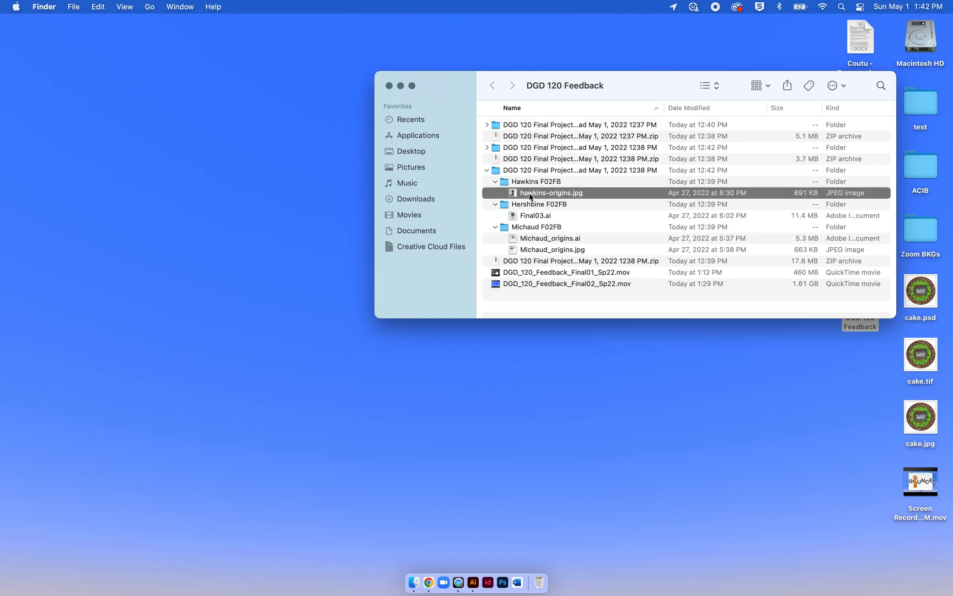
super+click(533, 251)
double_click(532, 251)
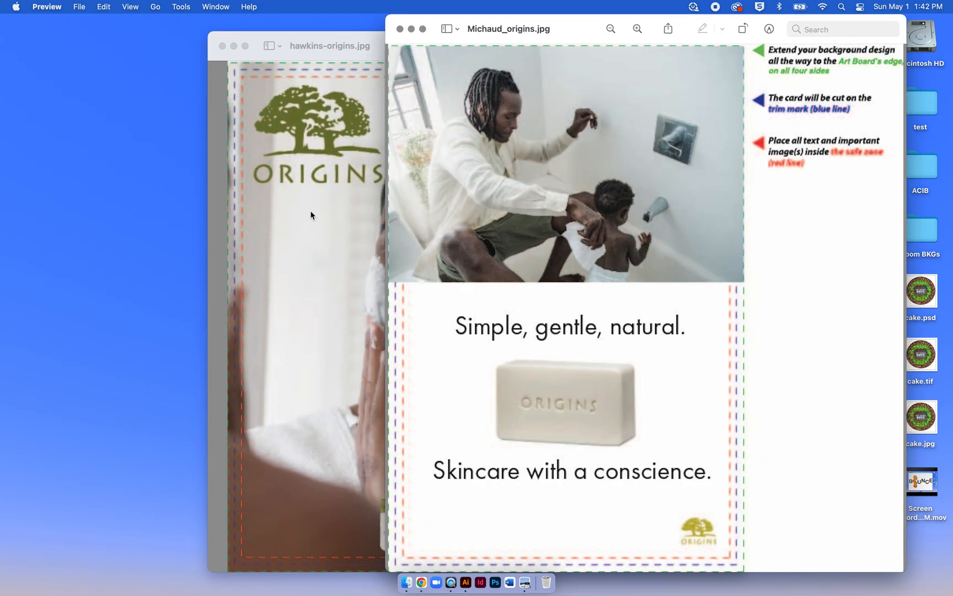
Minimize both poster image windows and close the DGD 120 Feedback folder window
click(332, 157)
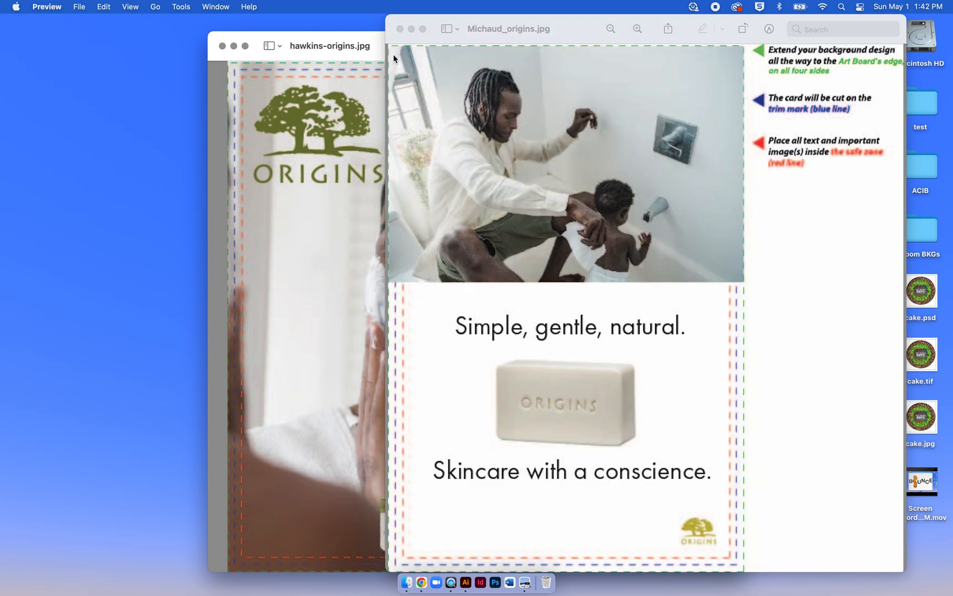
click(376, 55)
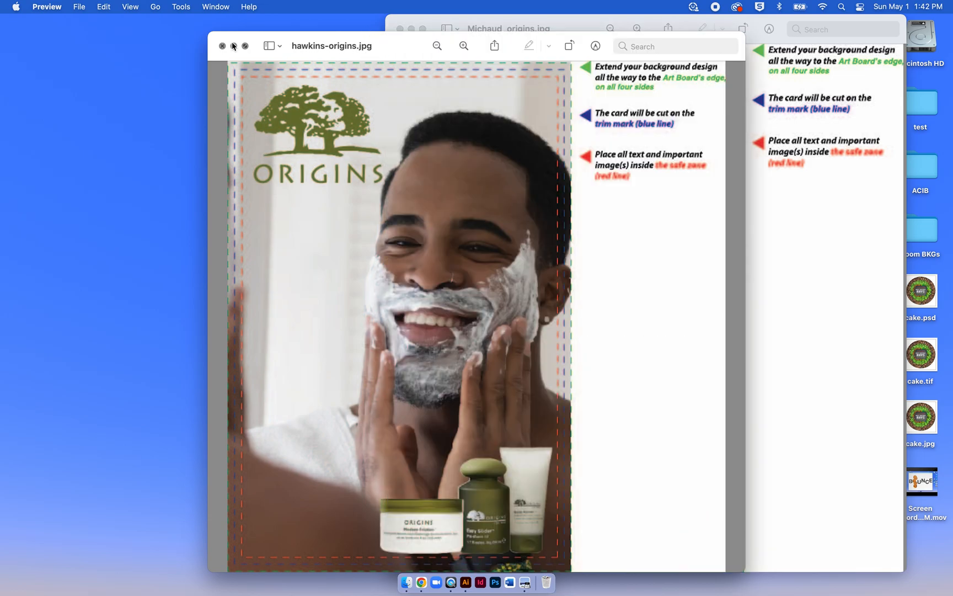
click(539, 27)
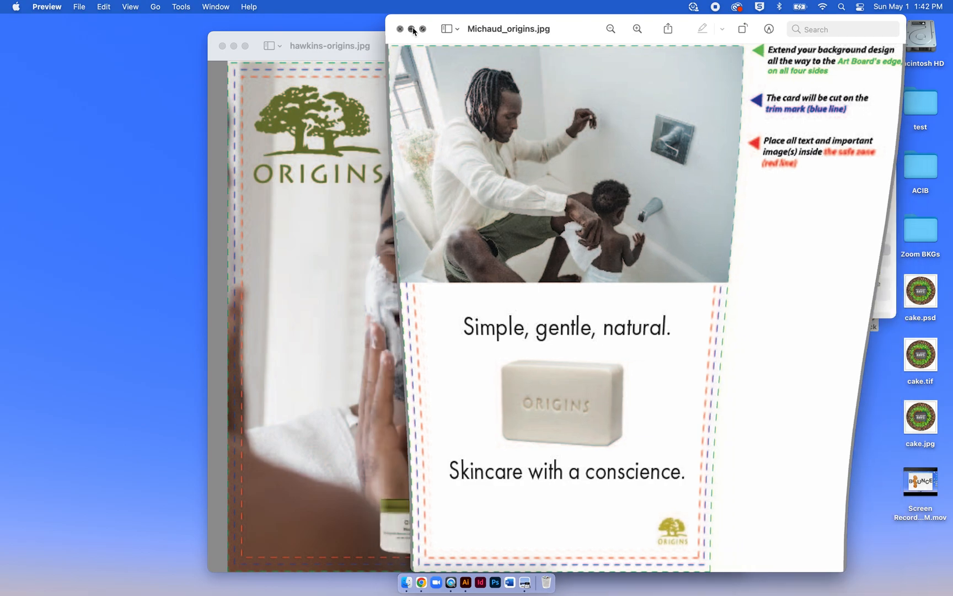
click(412, 29)
click(234, 46)
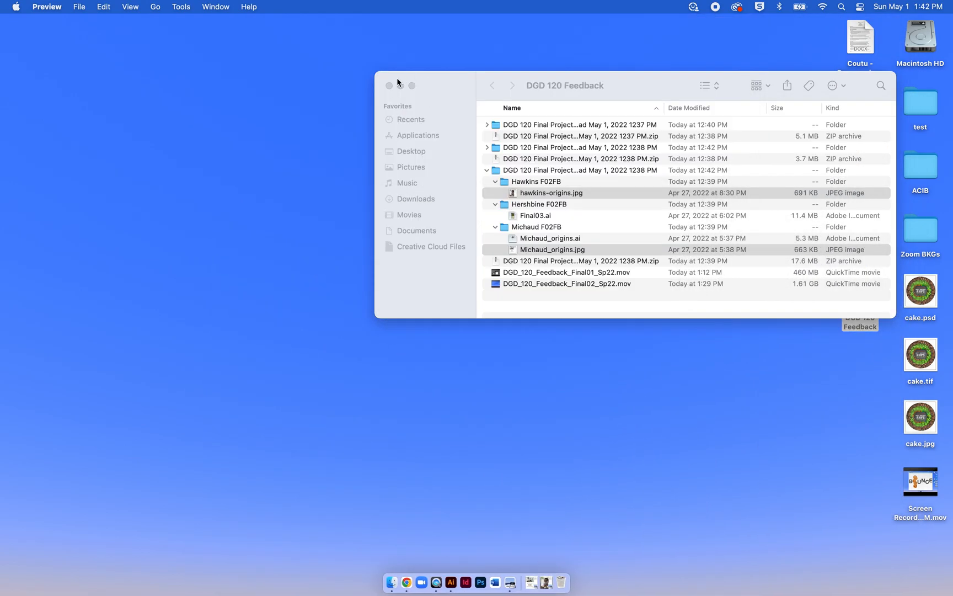
click(379, 85)
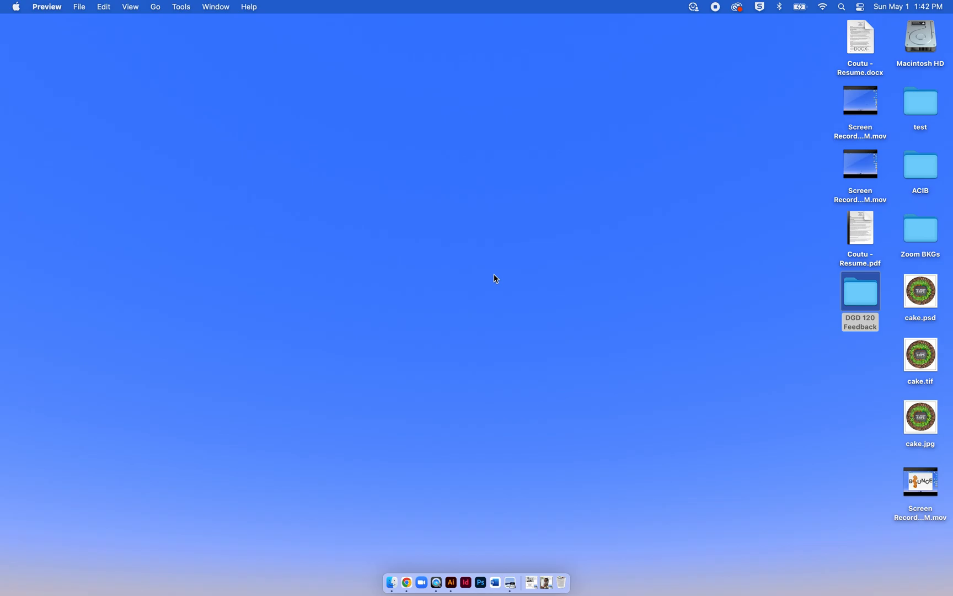
Examine the shaving-man poster and the father-and-child poster in turn, including the second poster's small corner logo
click(546, 580)
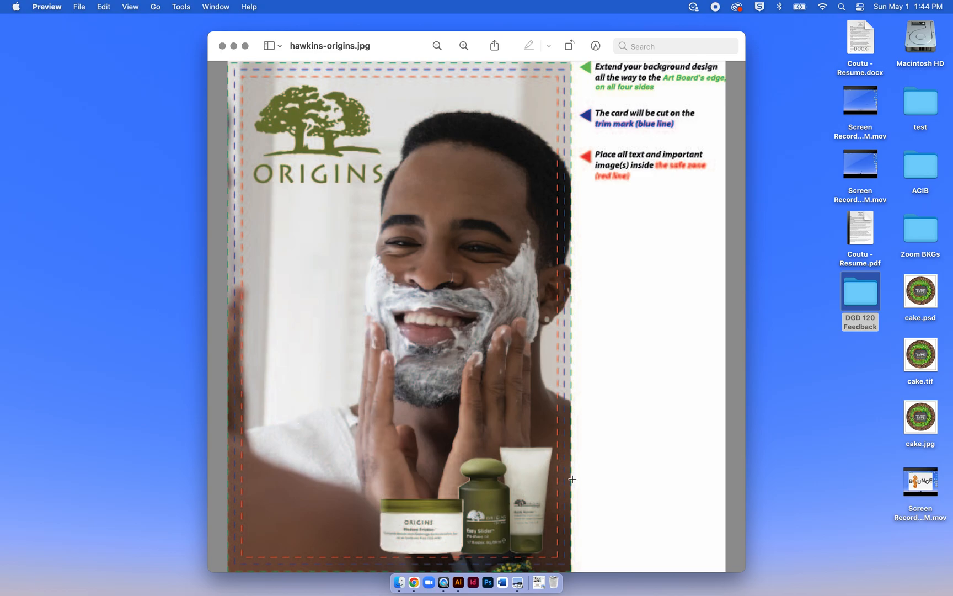
click(234, 46)
click(538, 581)
drag(577, 21, 426, 5)
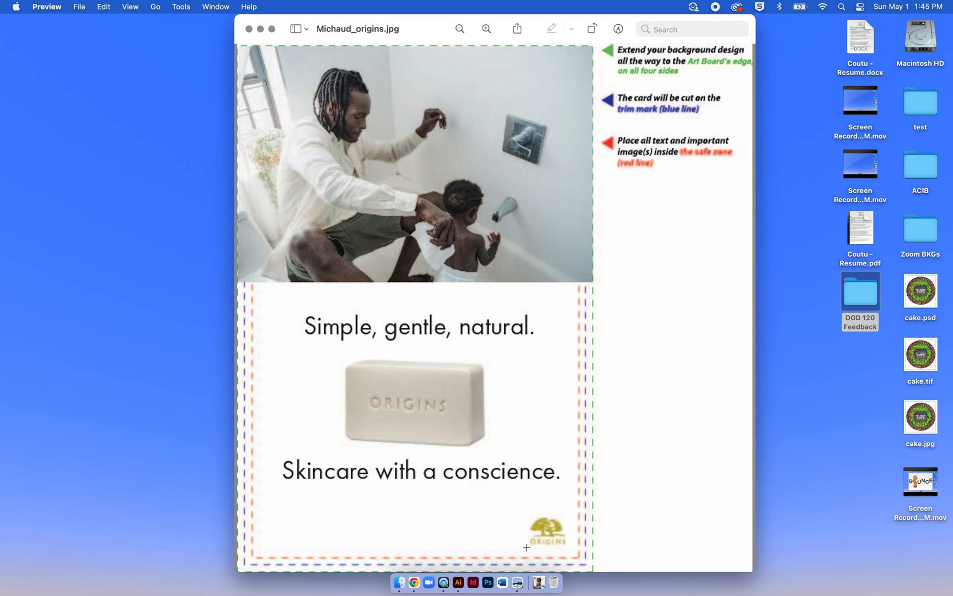
drag(513, 556, 578, 495)
click(645, 505)
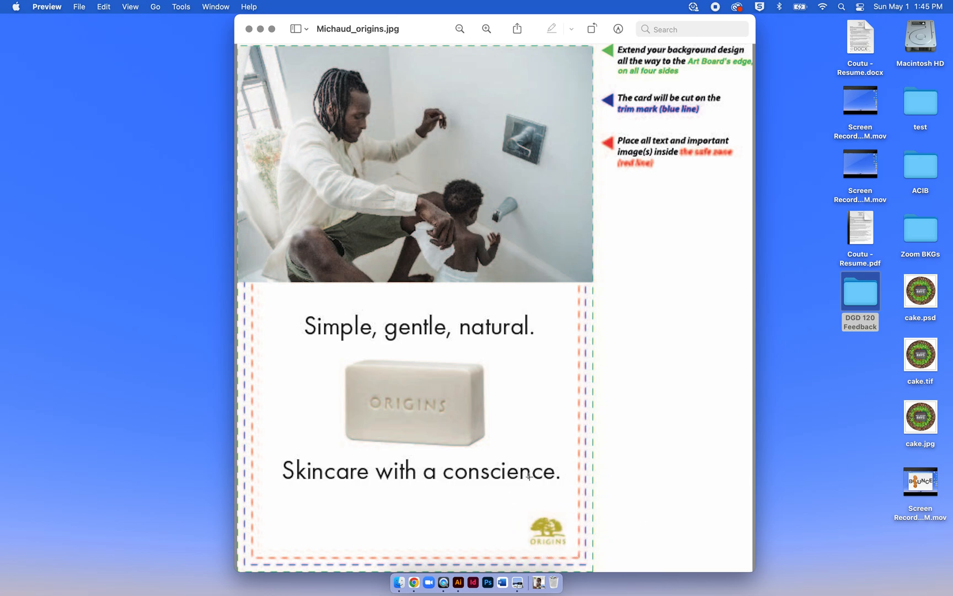